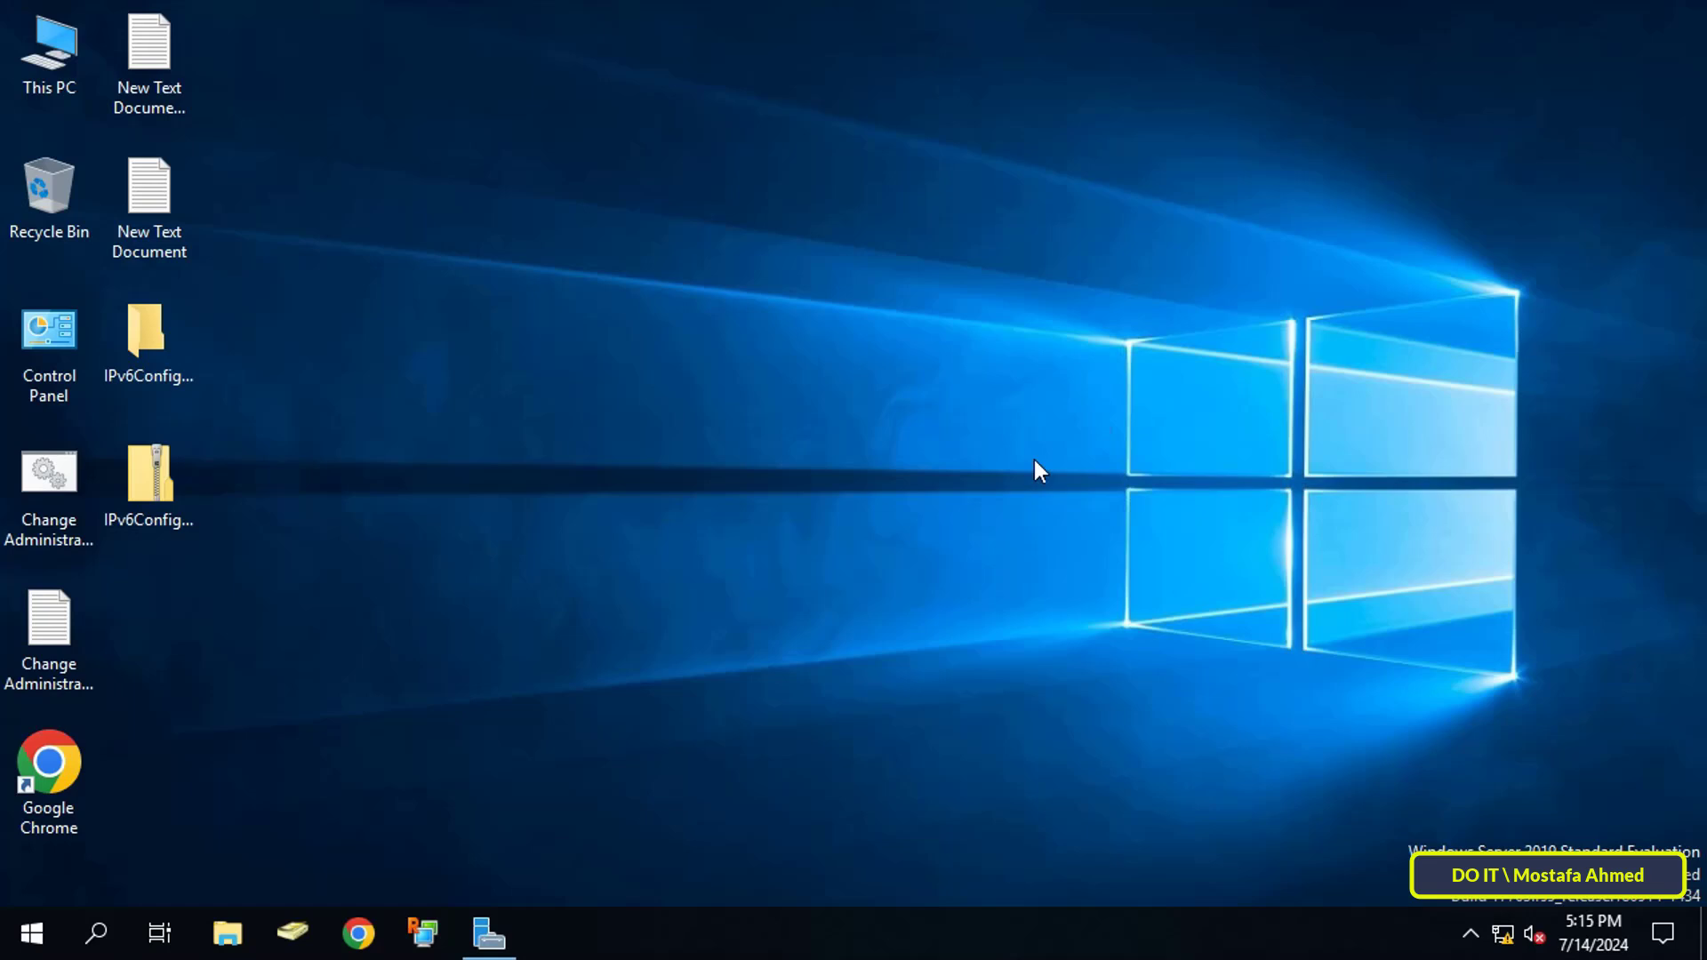
Step: Launch the Group Policy Management console from Server Manager's Tools menu
{"action": "left_click", "coordinate": [519, 932]}
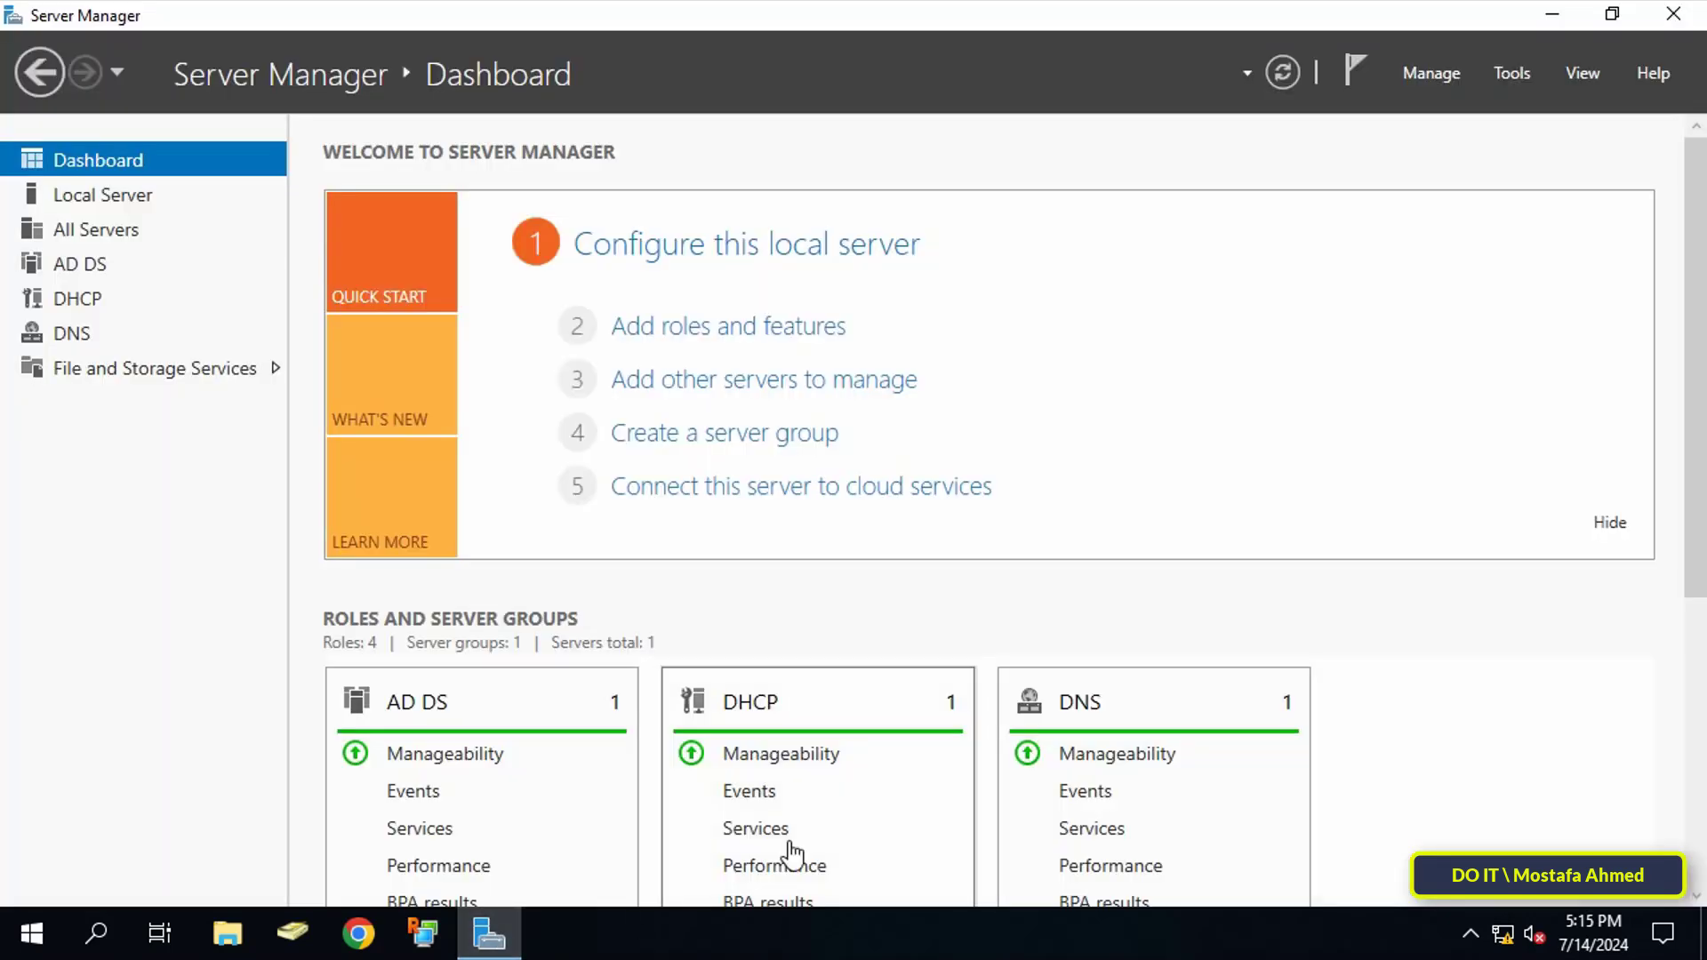
{"action": "left_click", "coordinate": [1511, 75]}
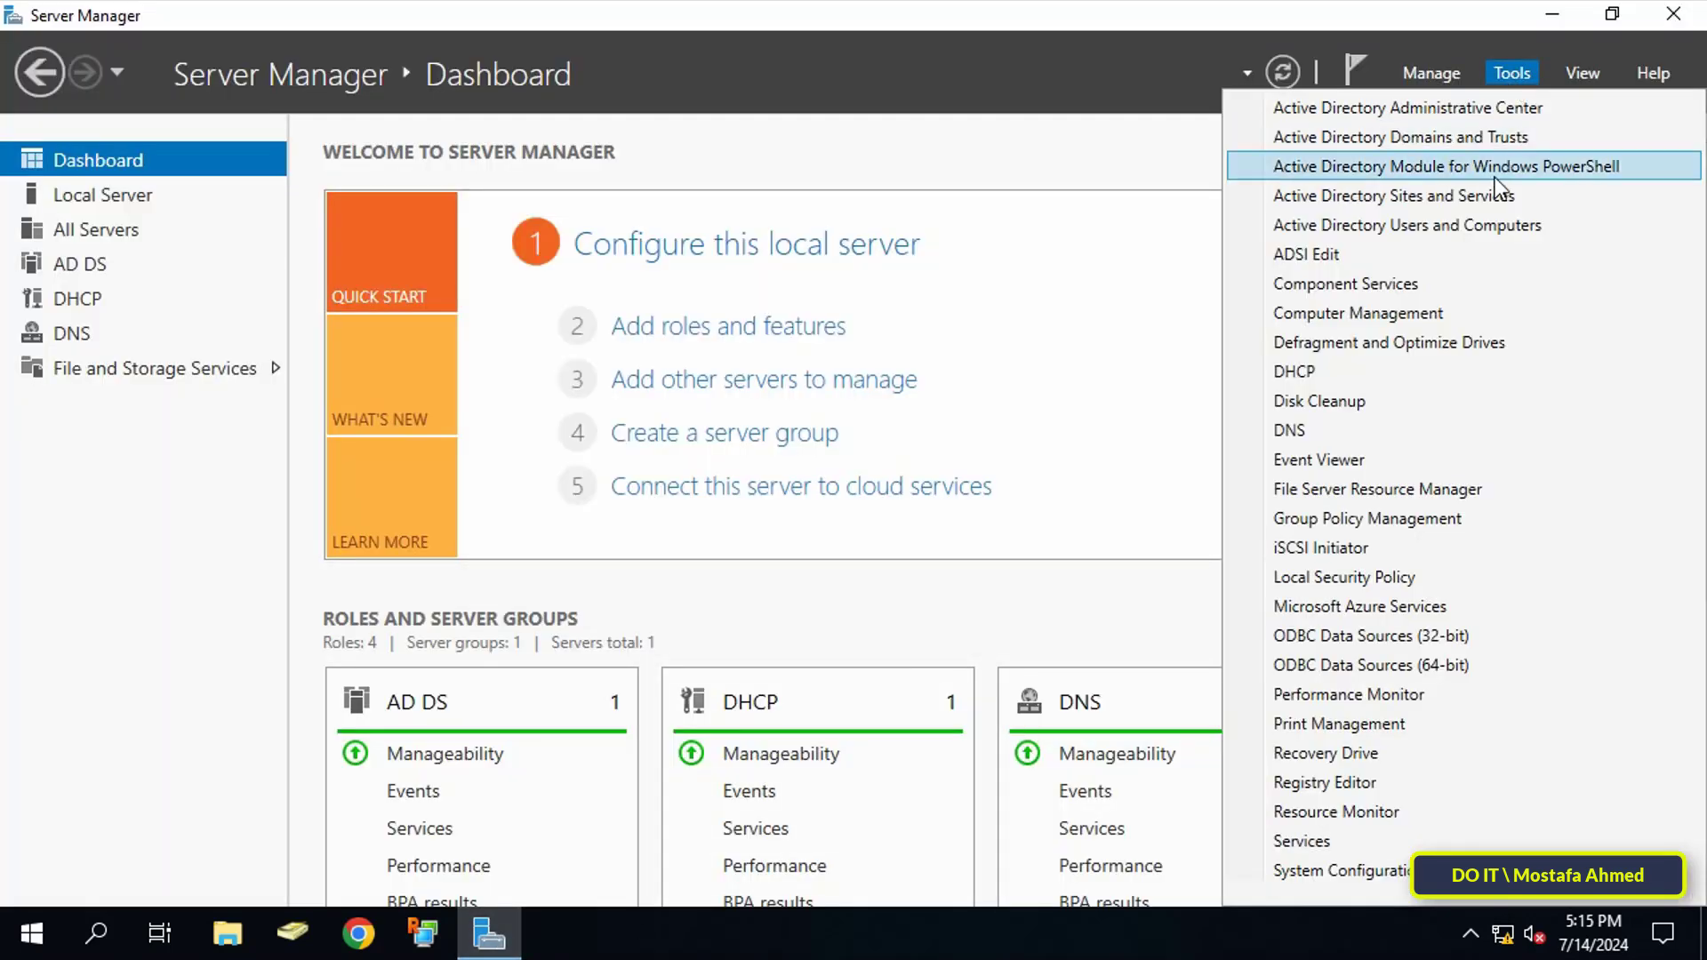
{"action": "left_click", "coordinate": [1501, 522]}
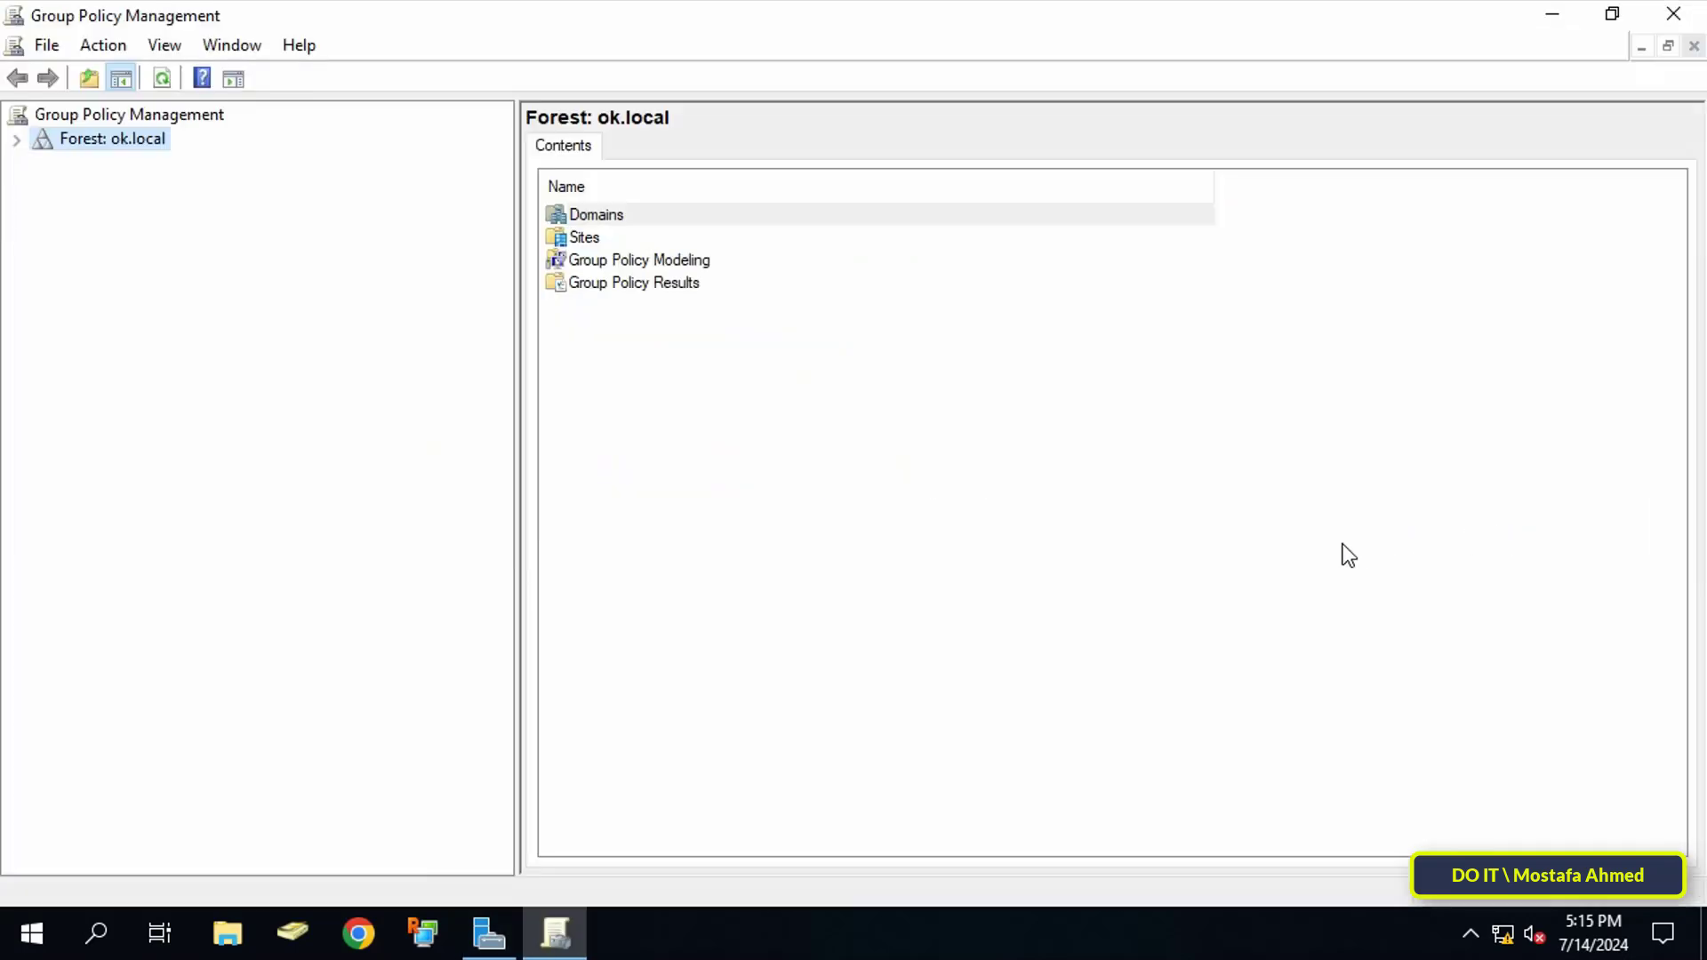
Step: Expand Forest: ok.local > Domains > ok.local and bring up the test OU's actions
{"action": "left_click", "coordinate": [17, 140]}
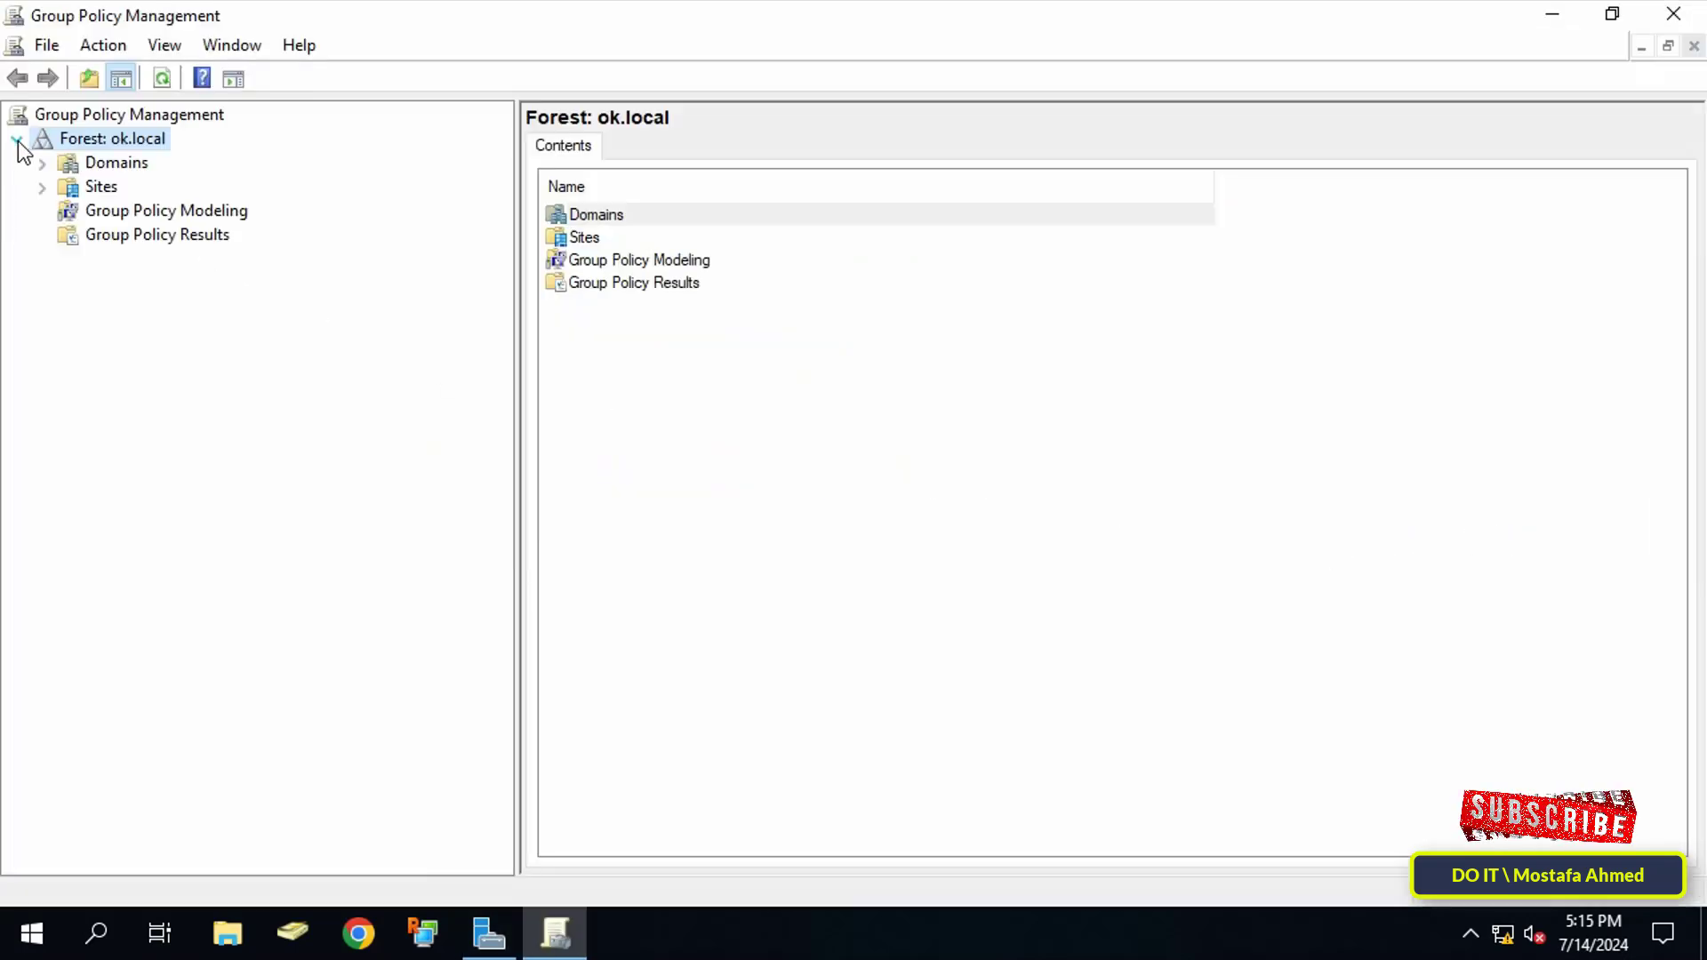
{"action": "left_click", "coordinate": [42, 164]}
{"action": "left_click", "coordinate": [68, 188]}
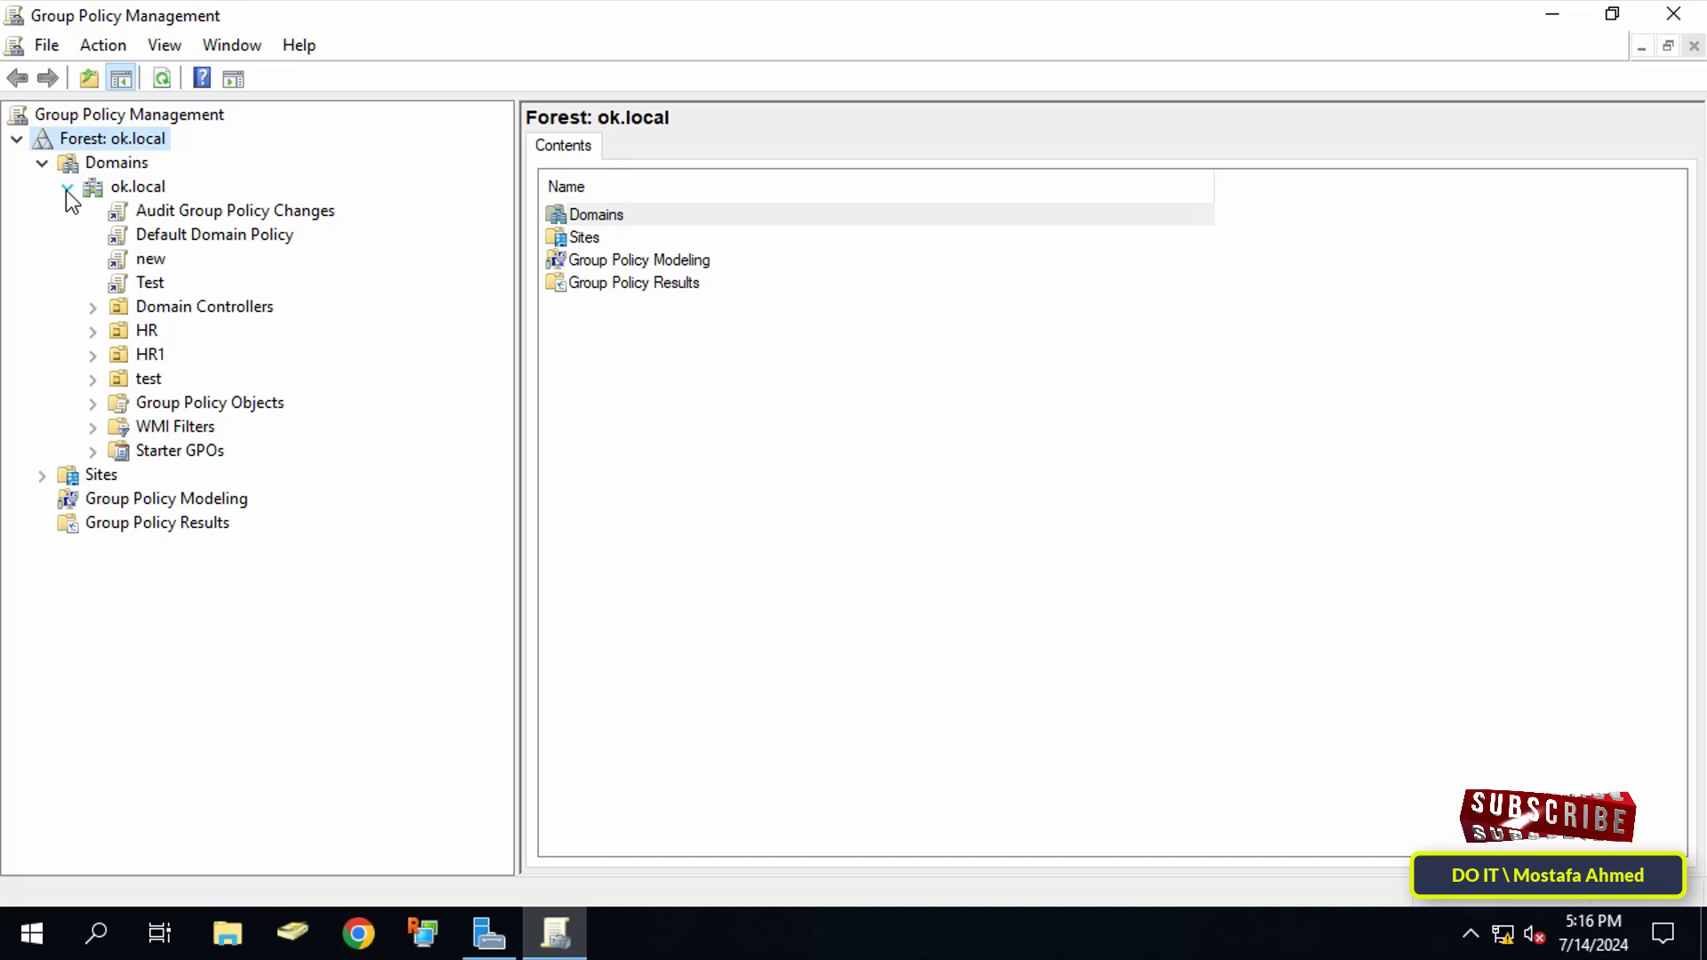
{"action": "right_click", "coordinate": [153, 383]}
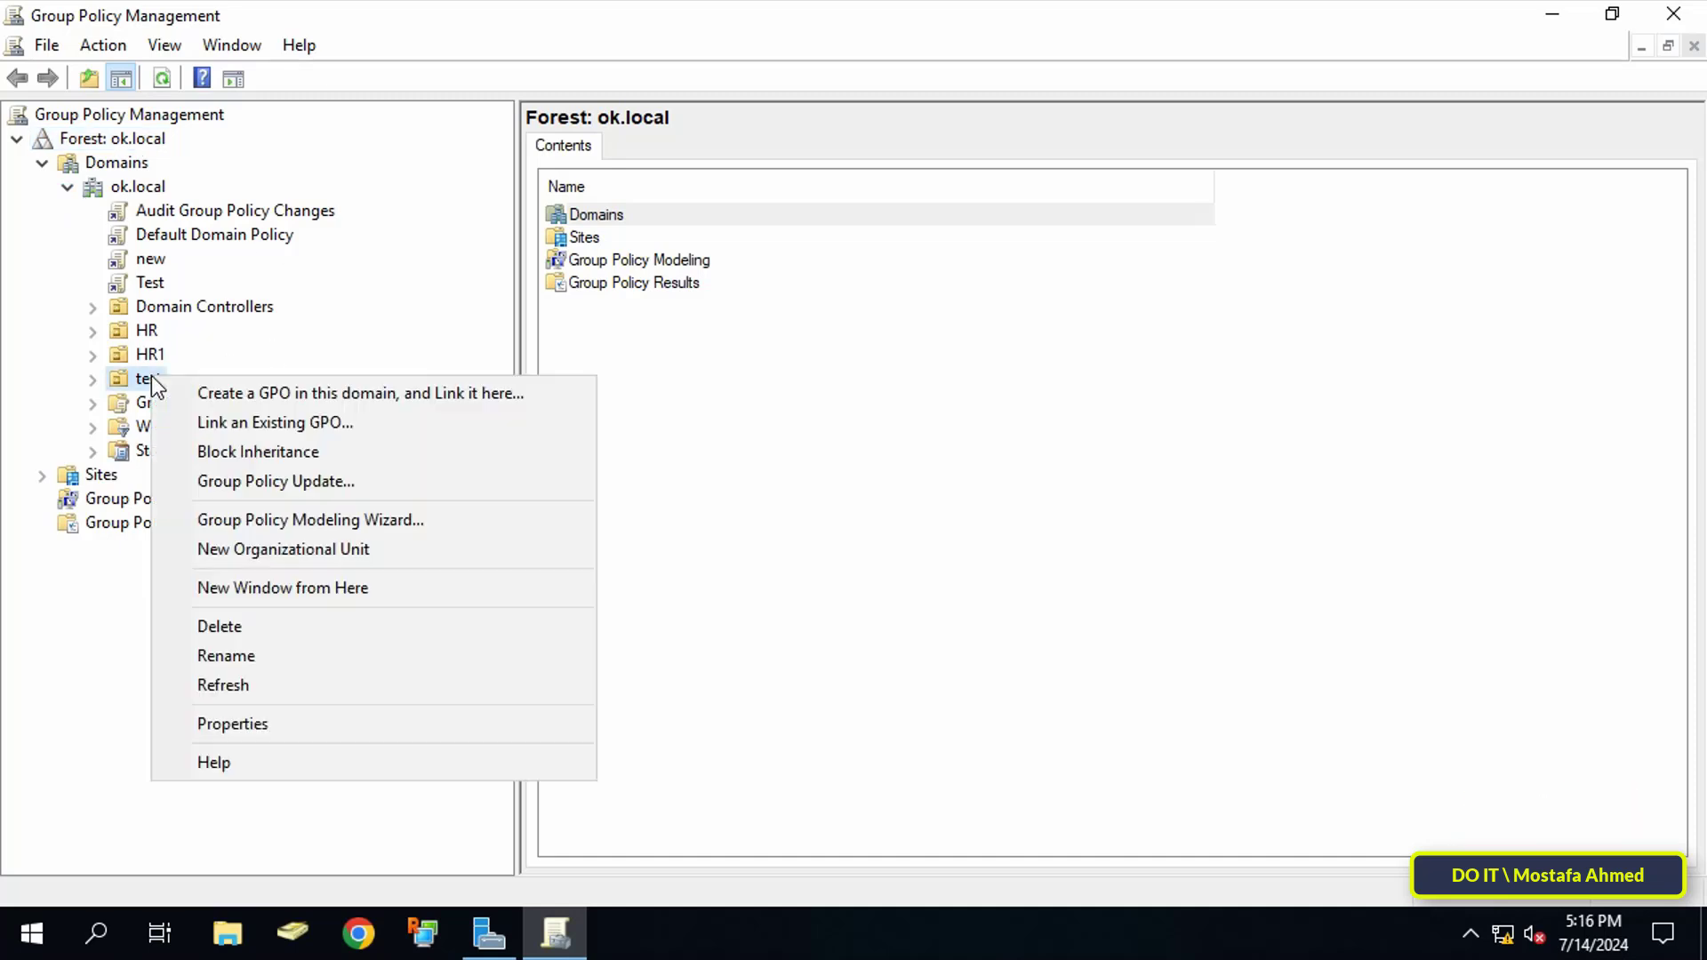
Step: Create a GPO named 'Deploy Bannar' linked to the test OU
{"action": "left_click", "coordinate": [409, 394]}
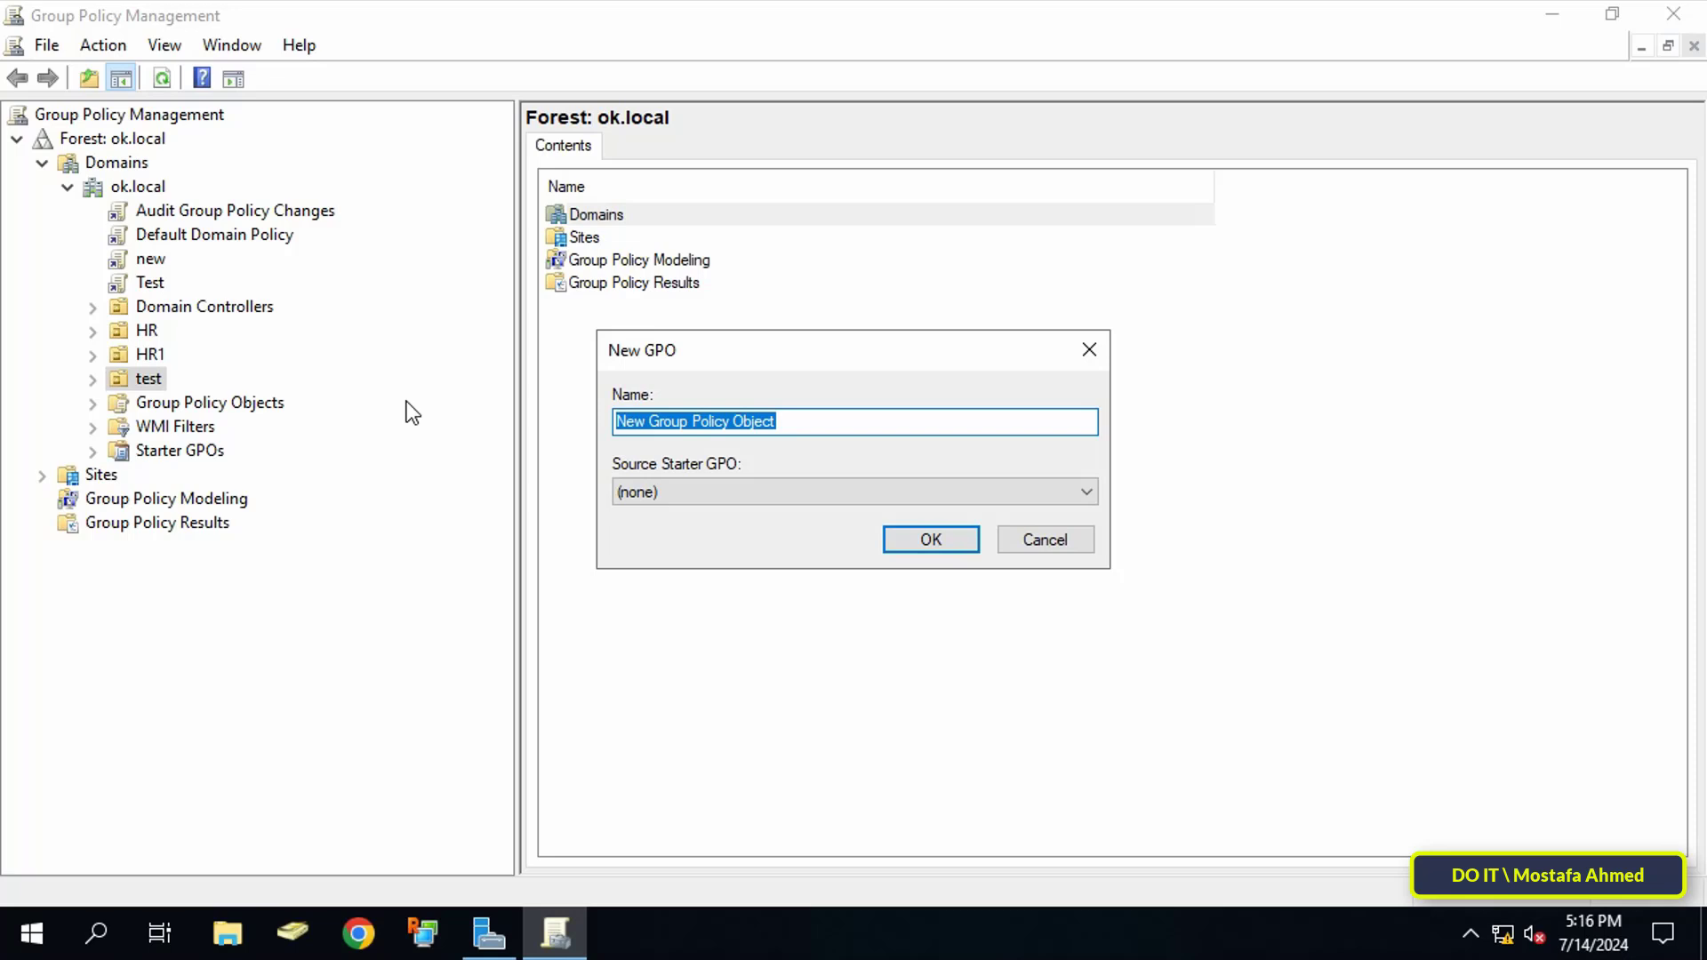
{"action": "type", "text": "Dep"}
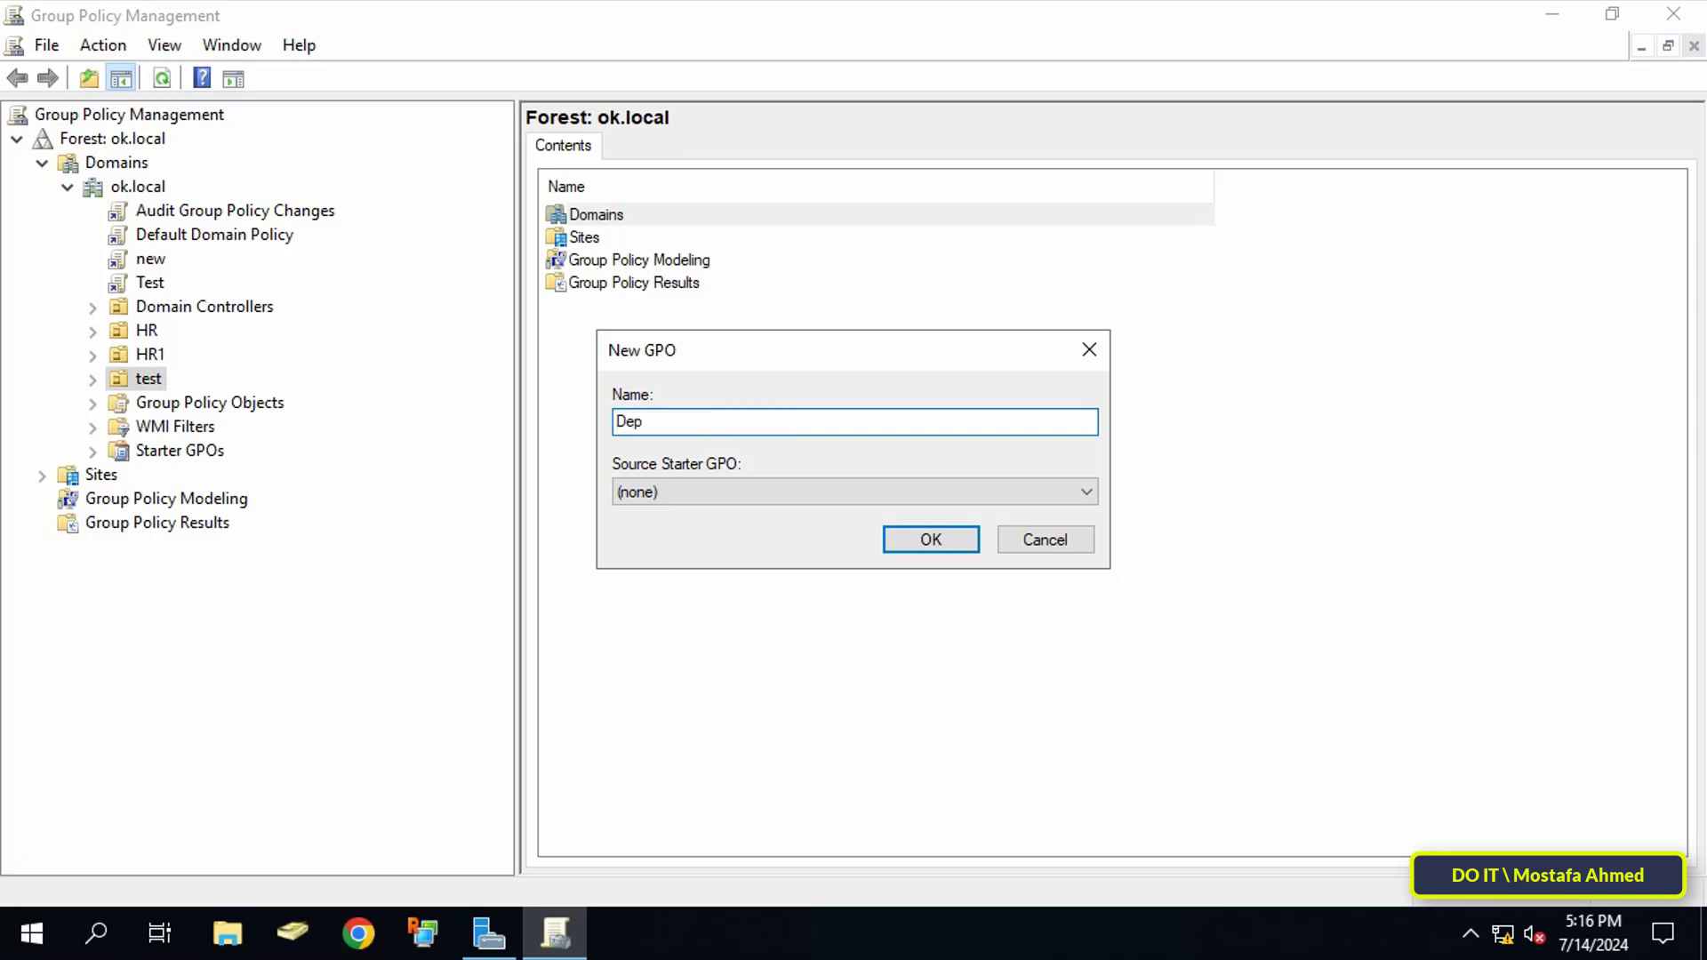
{"action": "type", "text": "loy Bannar"}
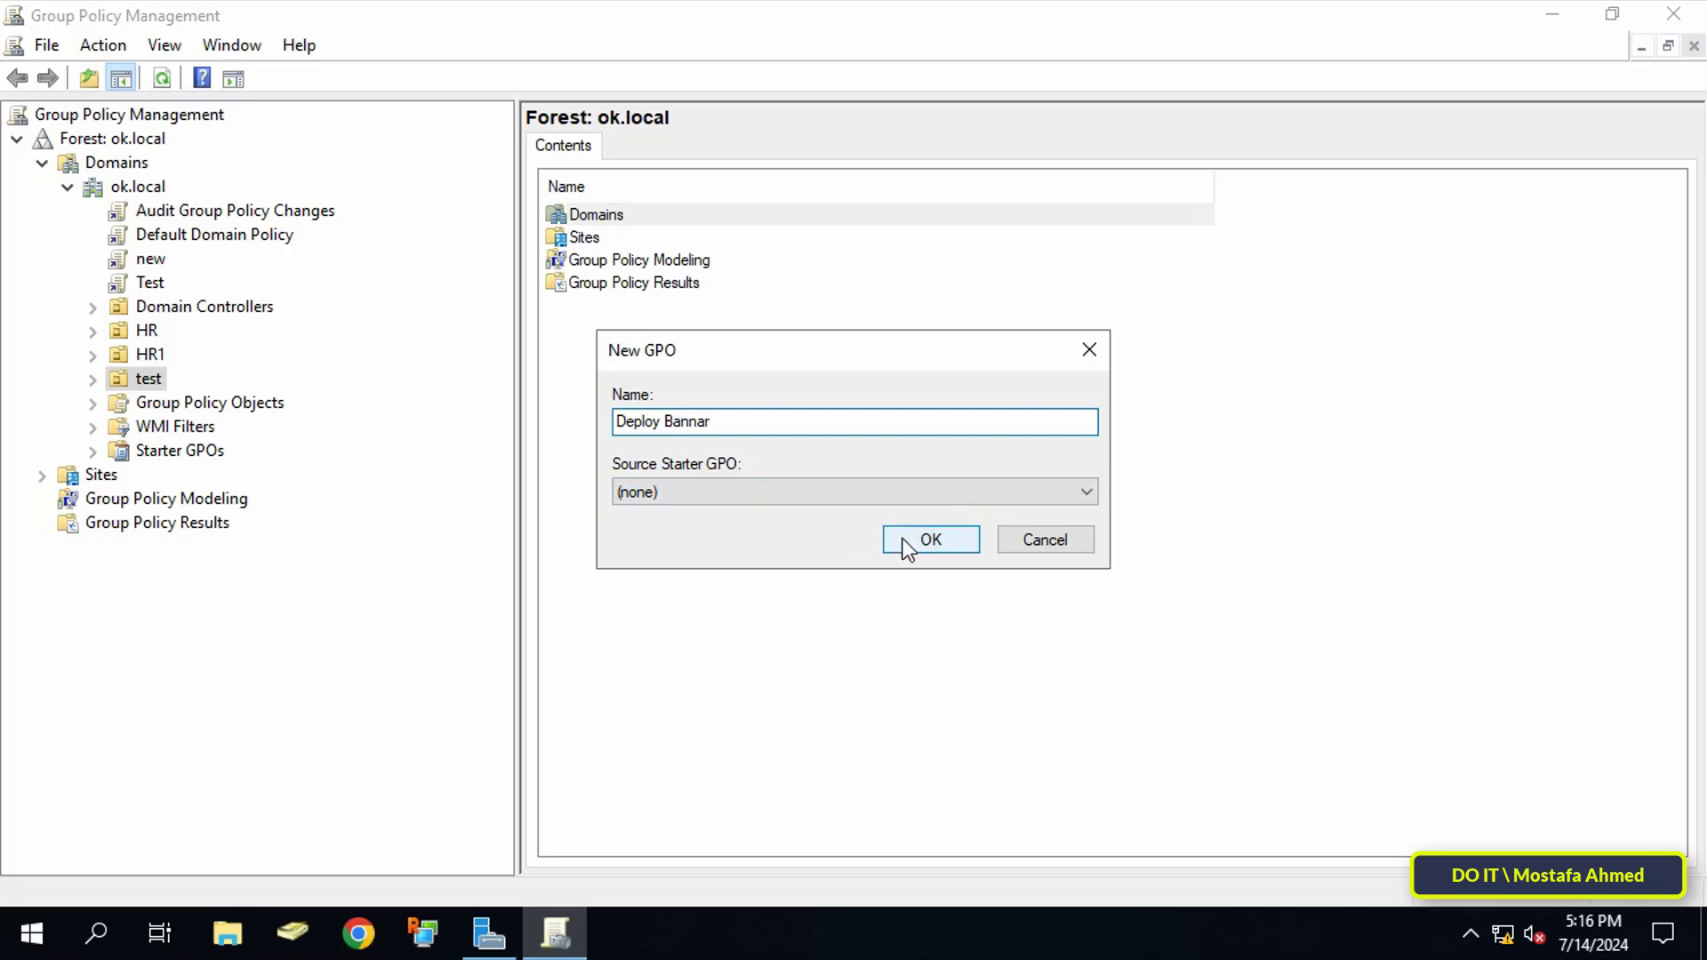
{"action": "left_click", "coordinate": [903, 541]}
Step: Expand the test OU and bring up the actions for the Deploy Bannar GPO
{"action": "left_click", "coordinate": [92, 379]}
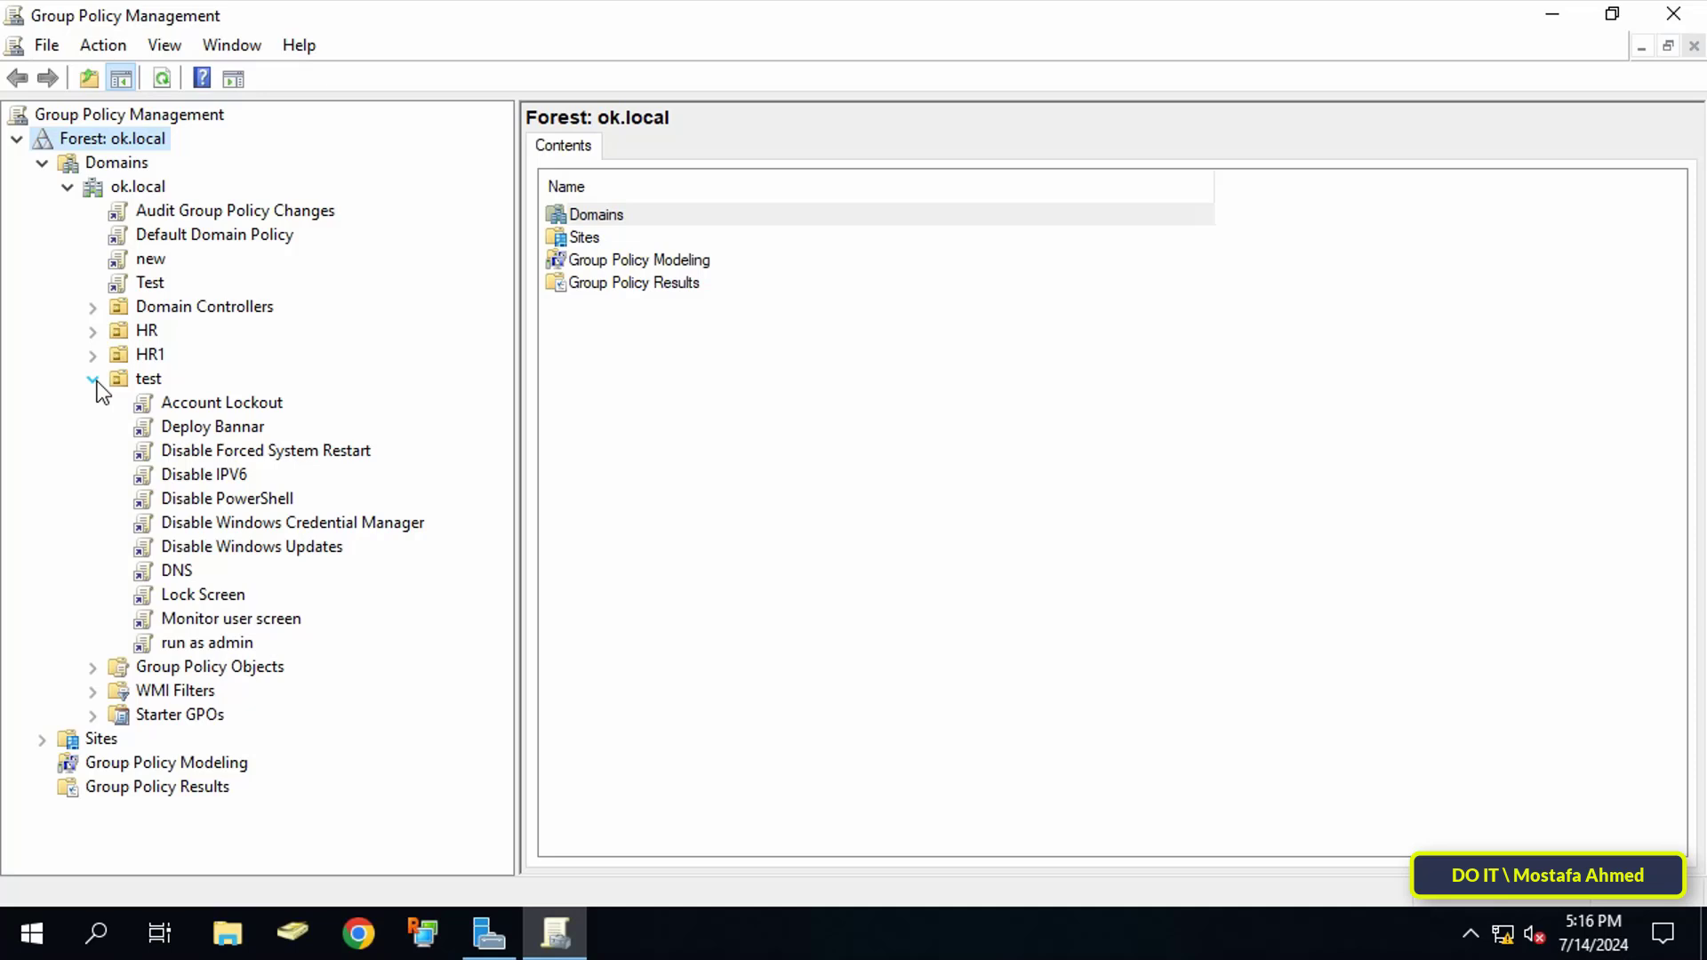
{"action": "left_click", "coordinate": [224, 427]}
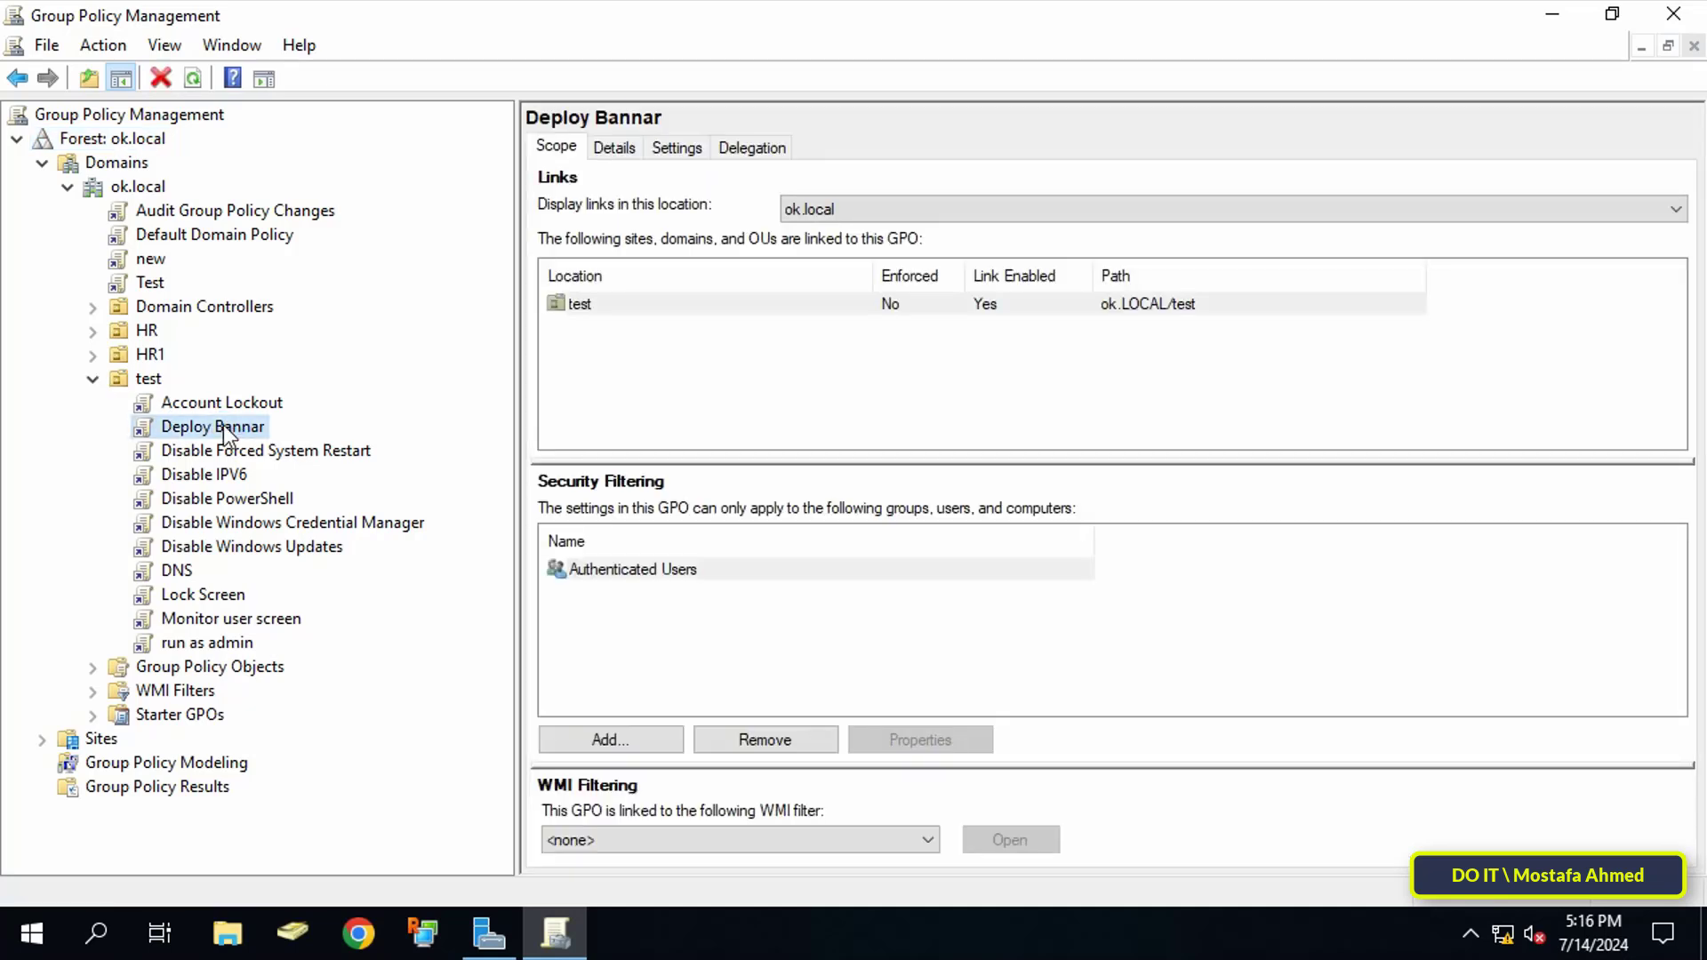
{"action": "right_click", "coordinate": [222, 425]}
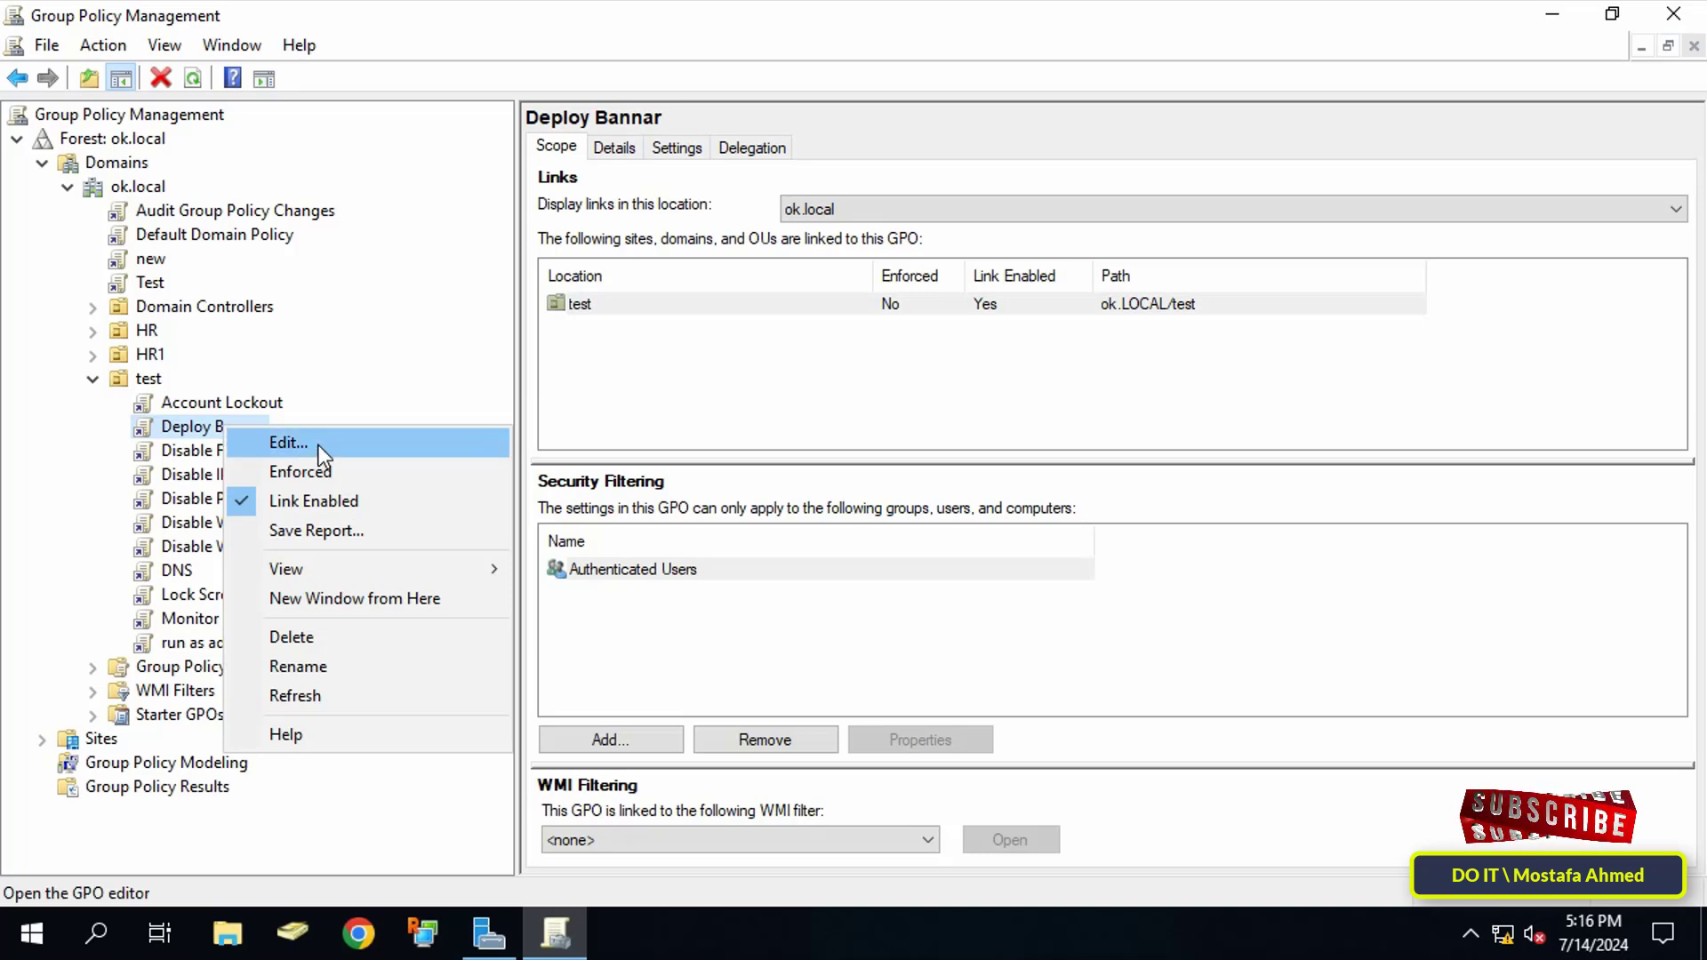
Step: Edit Deploy Bannar in a maximized policy editor with a widened tree pane
{"action": "left_click", "coordinate": [286, 442]}
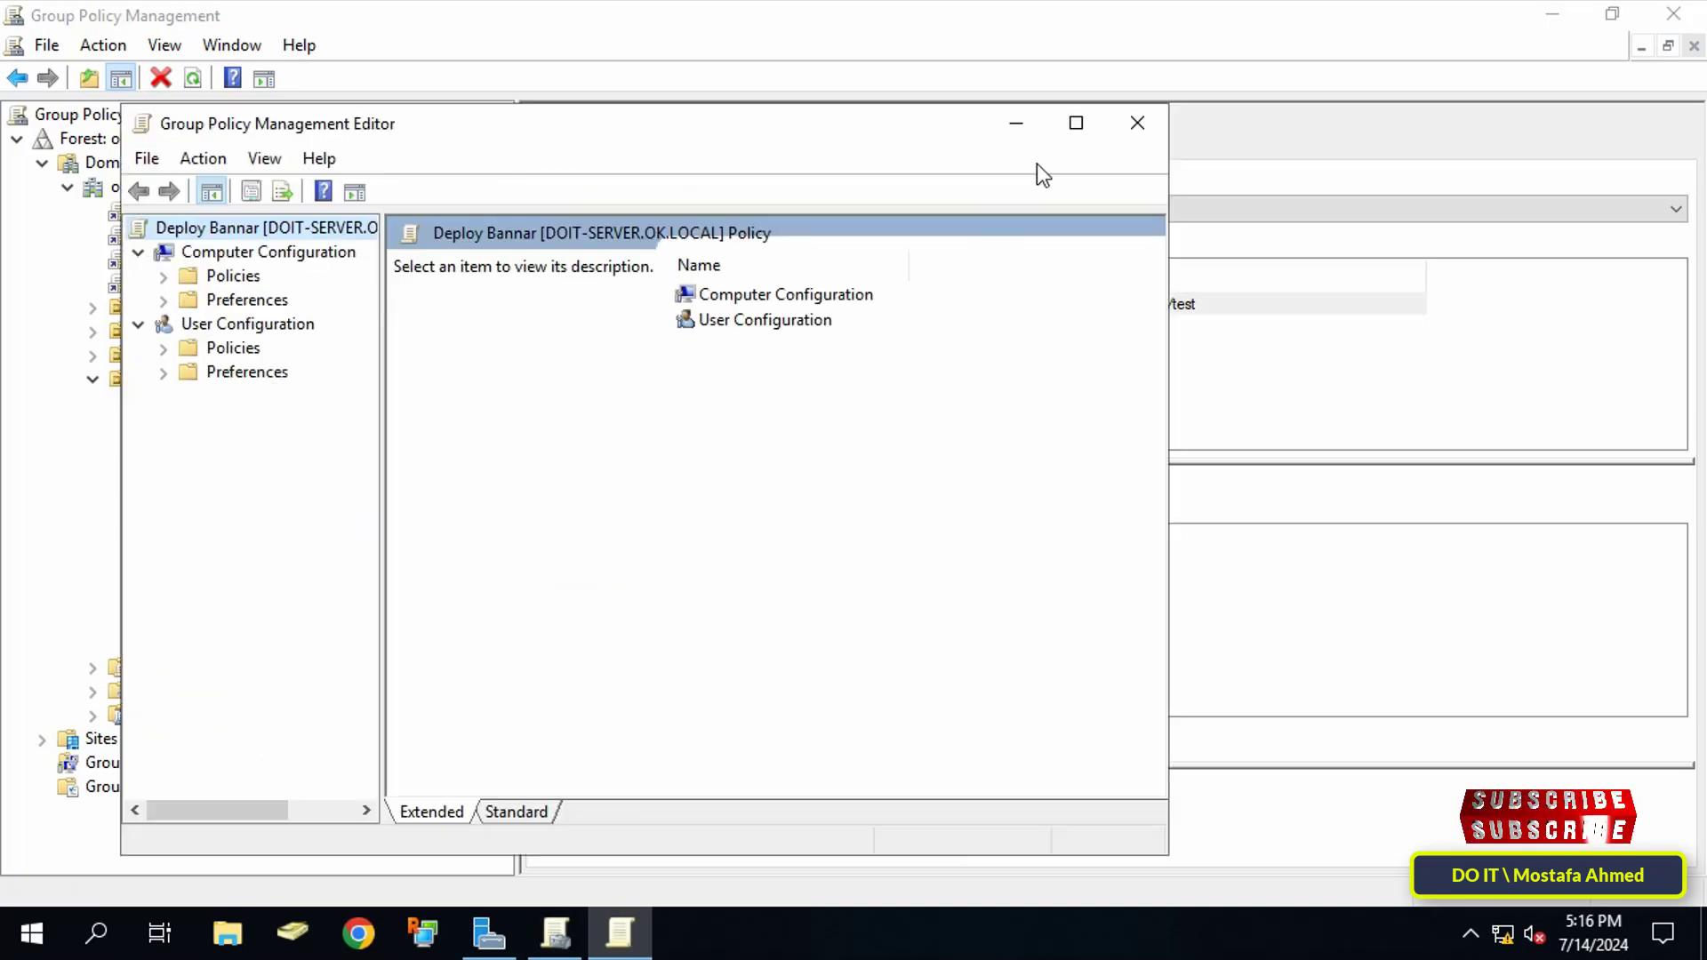
{"action": "left_click", "coordinate": [1076, 125]}
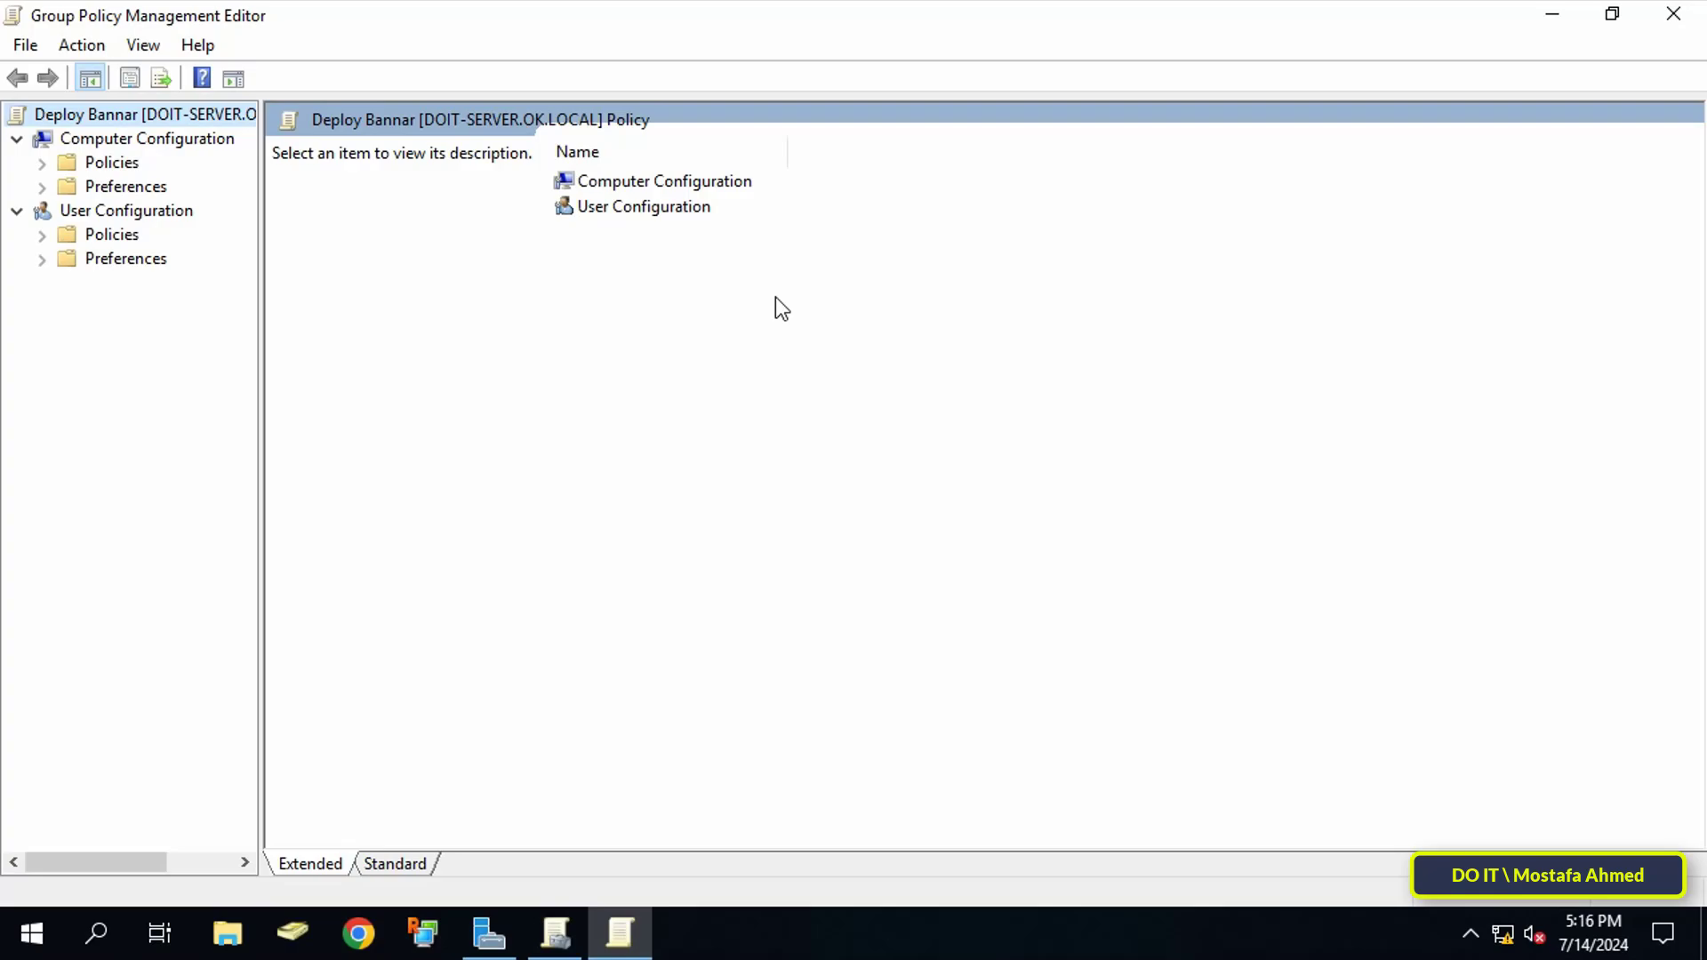
{"action": "left_click_drag", "start_coordinate": [262, 448], "coordinate": [404, 449]}
Step: Navigate Computer Configuration > Policies > Windows Settings > Security Settings > Local Policies > Security Options
{"action": "left_click", "coordinate": [155, 140]}
{"action": "left_click", "coordinate": [73, 168]}
{"action": "left_click", "coordinate": [42, 164]}
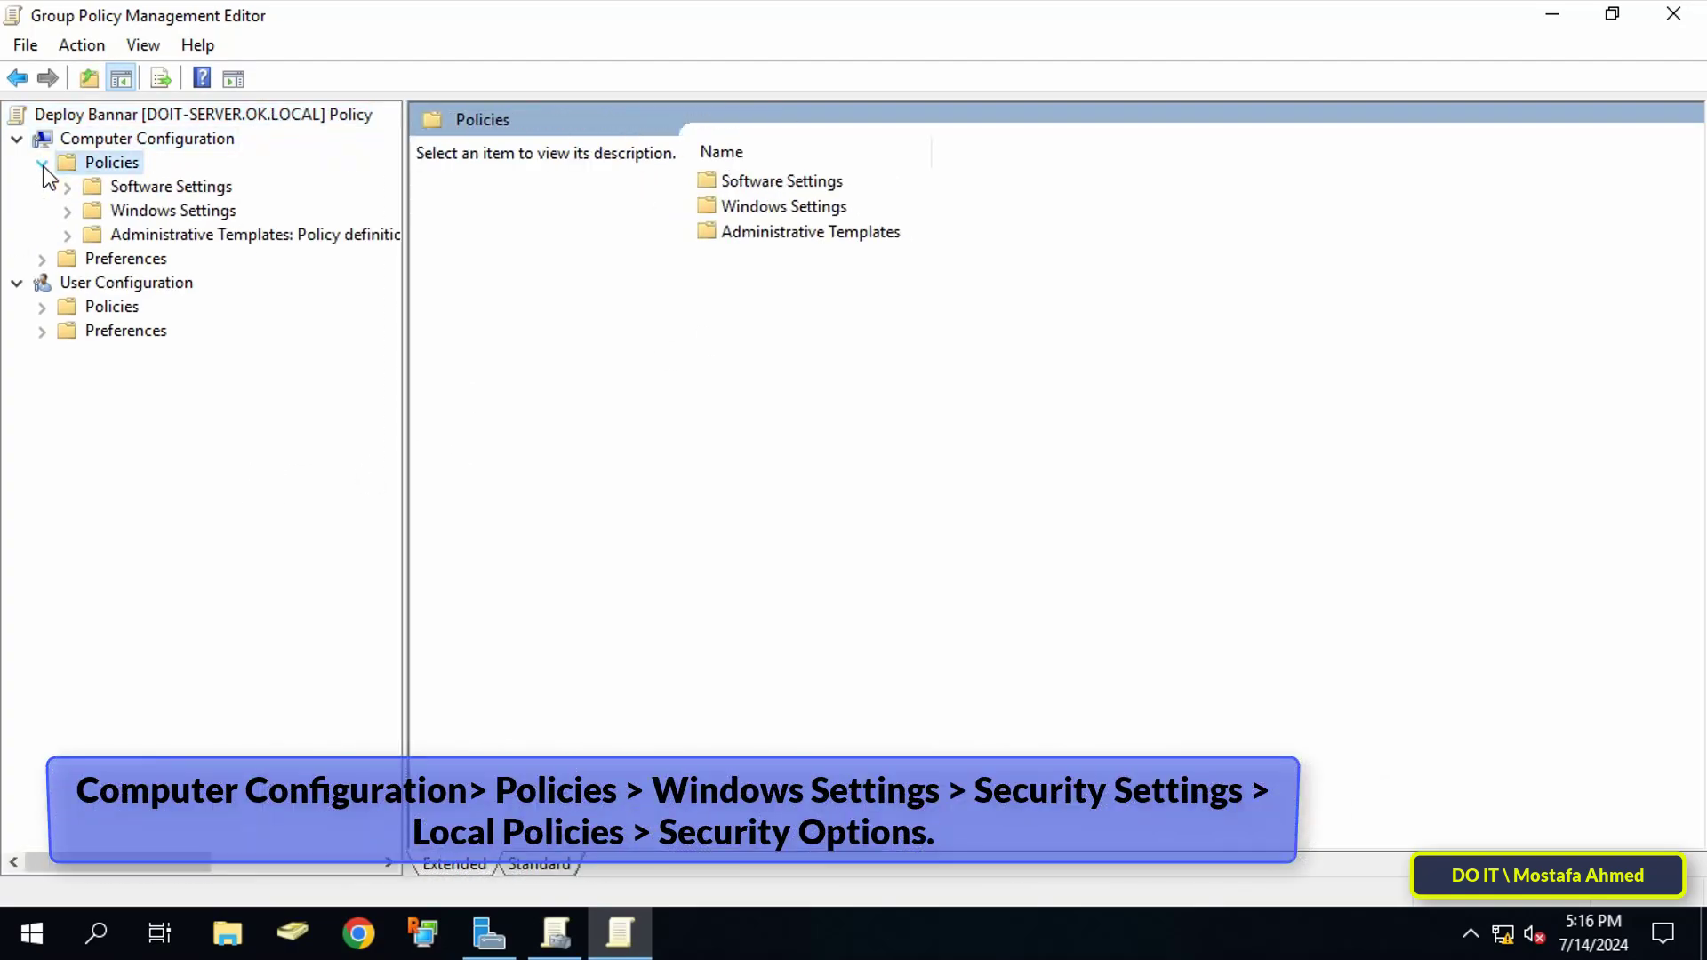
{"action": "left_click", "coordinate": [89, 212]}
{"action": "left_click", "coordinate": [68, 211]}
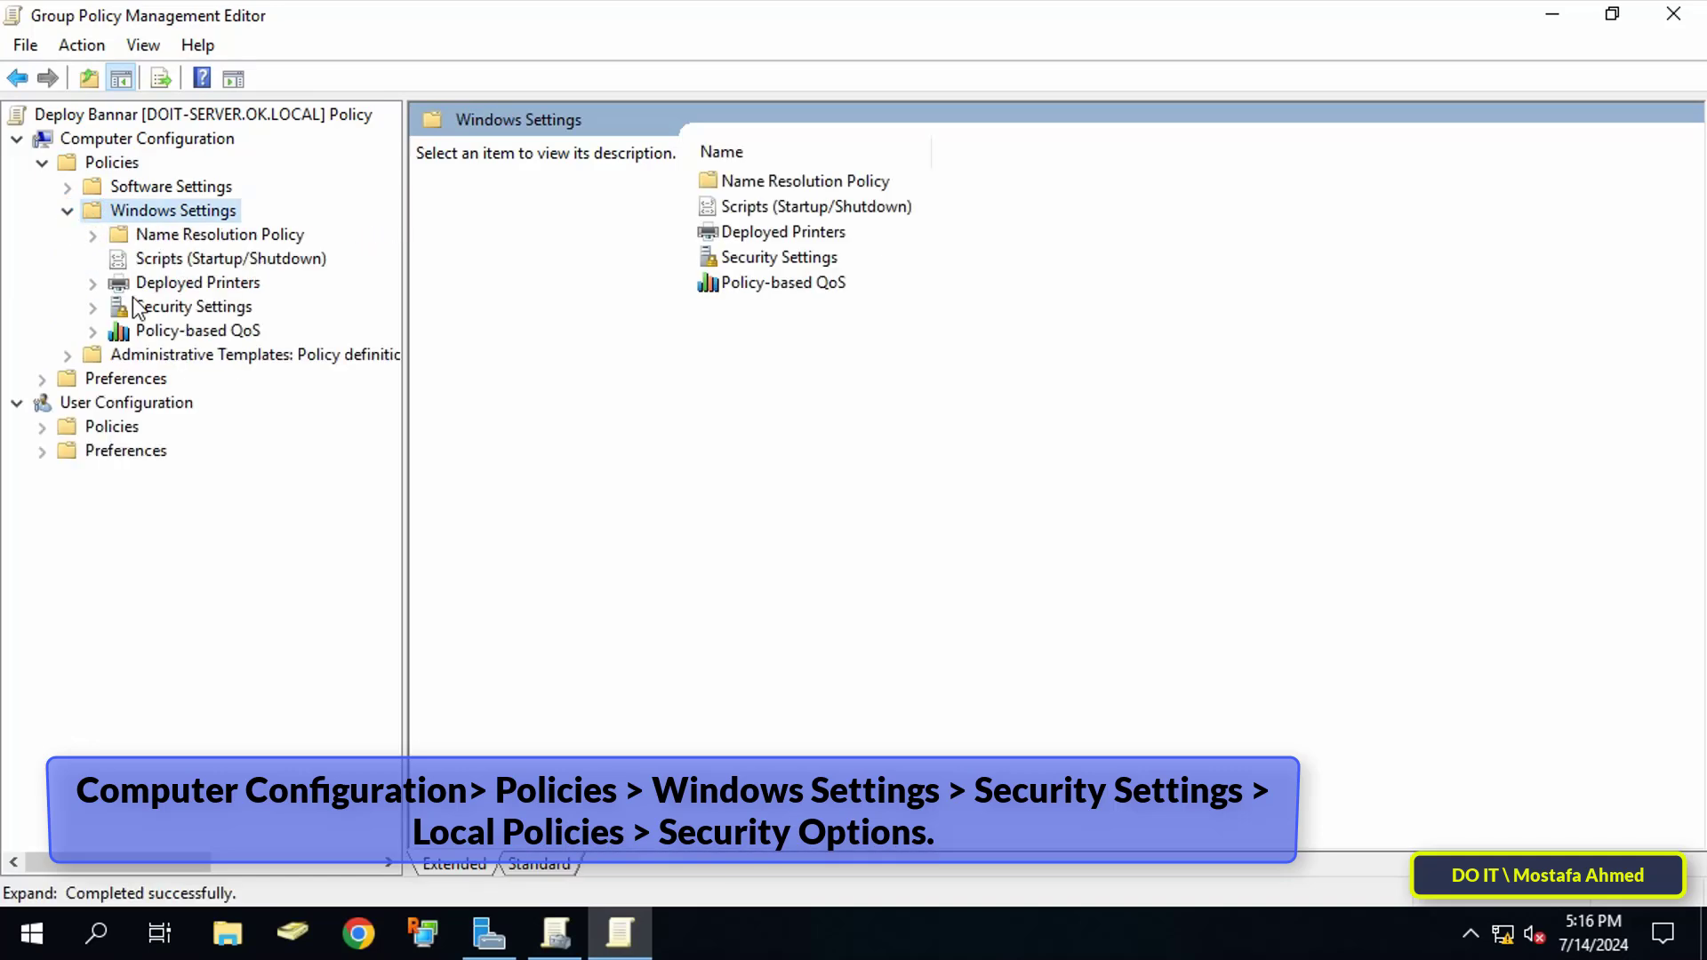
{"action": "left_click", "coordinate": [134, 304]}
{"action": "left_click", "coordinate": [92, 308]}
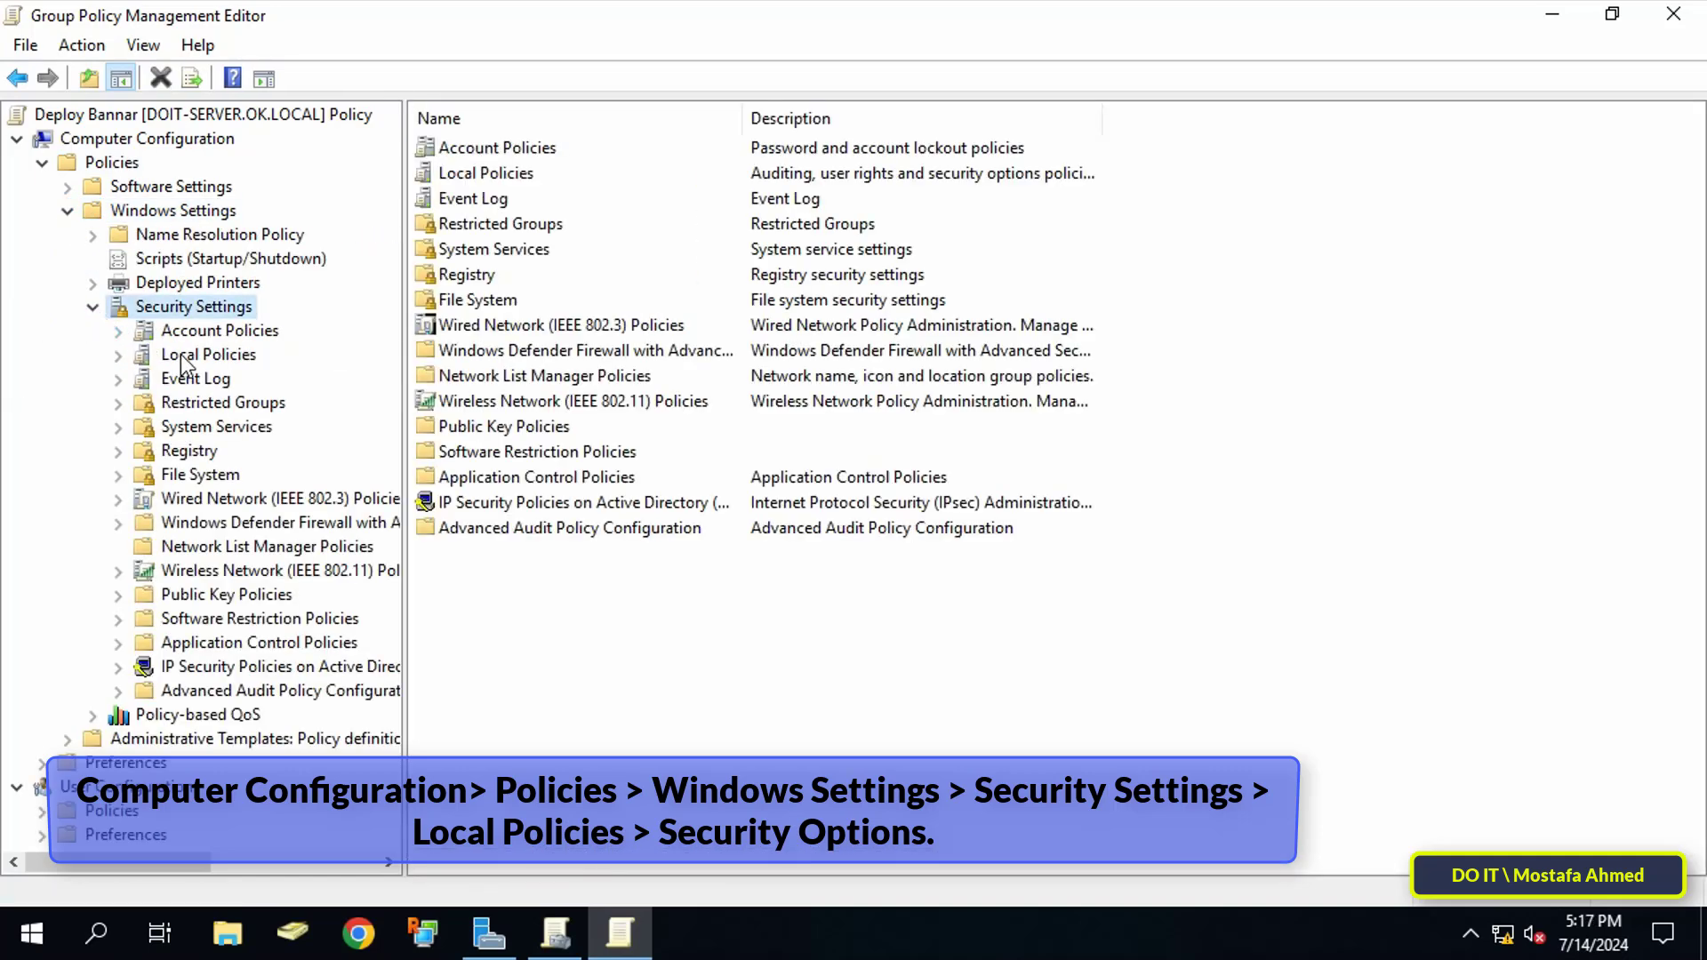
{"action": "left_click", "coordinate": [189, 356]}
{"action": "left_click", "coordinate": [117, 356]}
{"action": "left_click", "coordinate": [214, 430]}
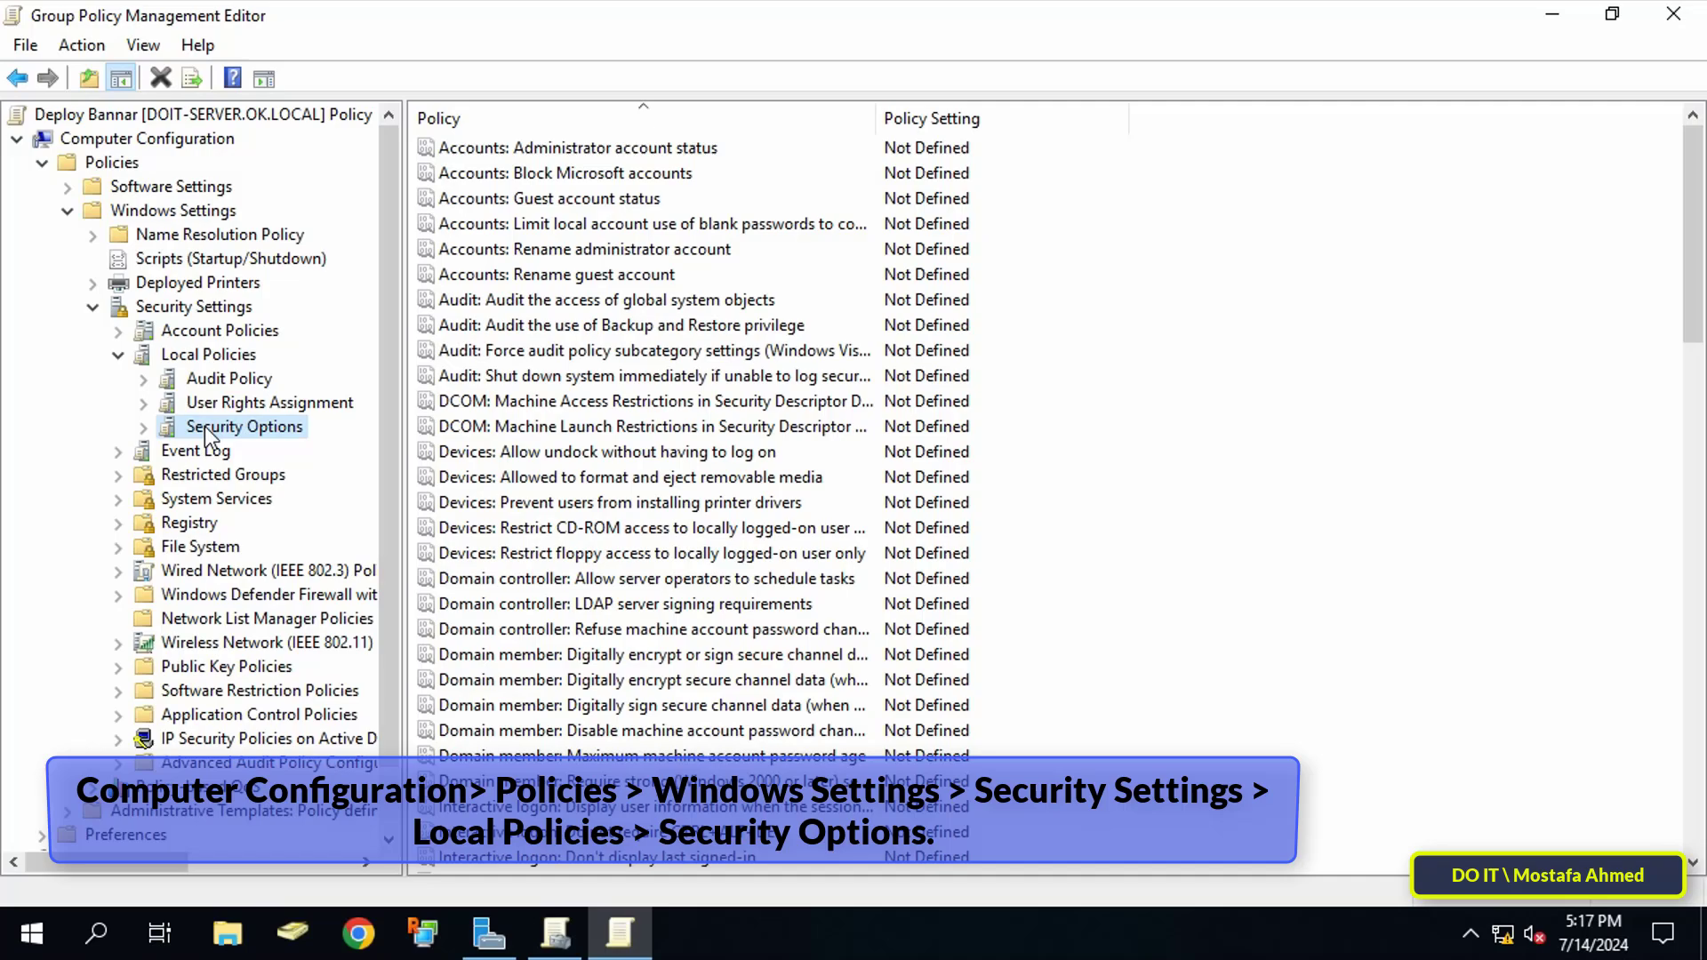
Step: Define 'Interactive logon: Message title for users attempting to log on' as 'Warning Message' and apply
{"action": "double_click", "coordinate": [877, 118]}
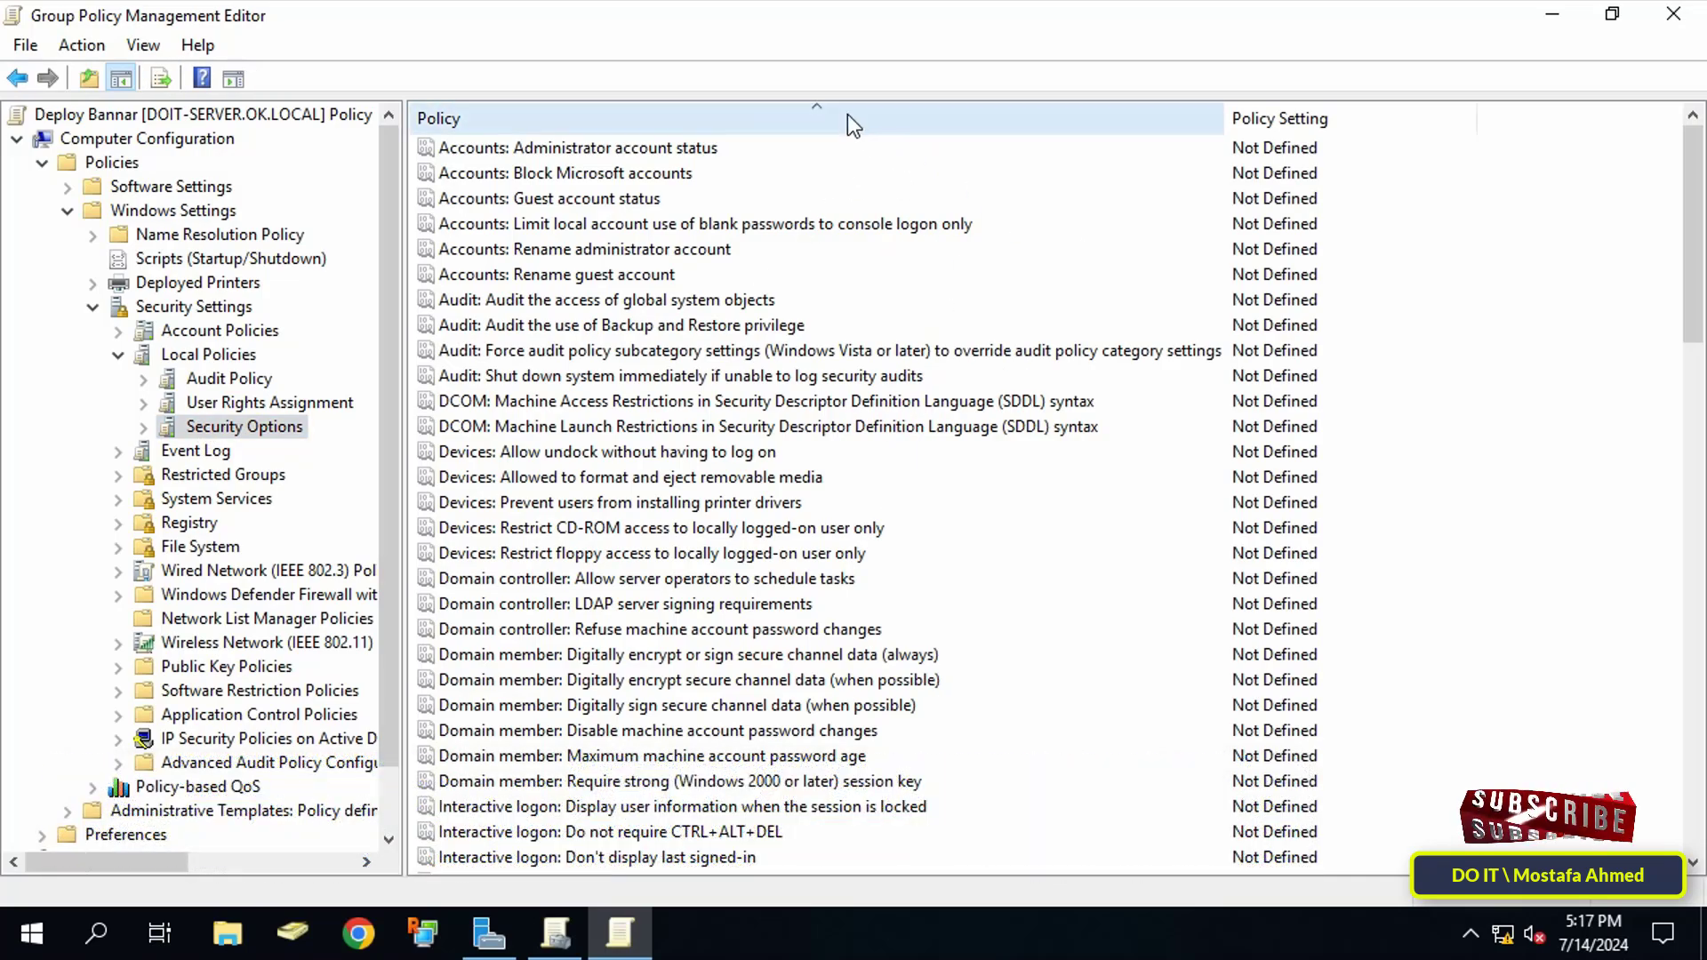
{"action": "left_click", "coordinate": [844, 110]}
{"action": "left_click", "coordinate": [845, 111]}
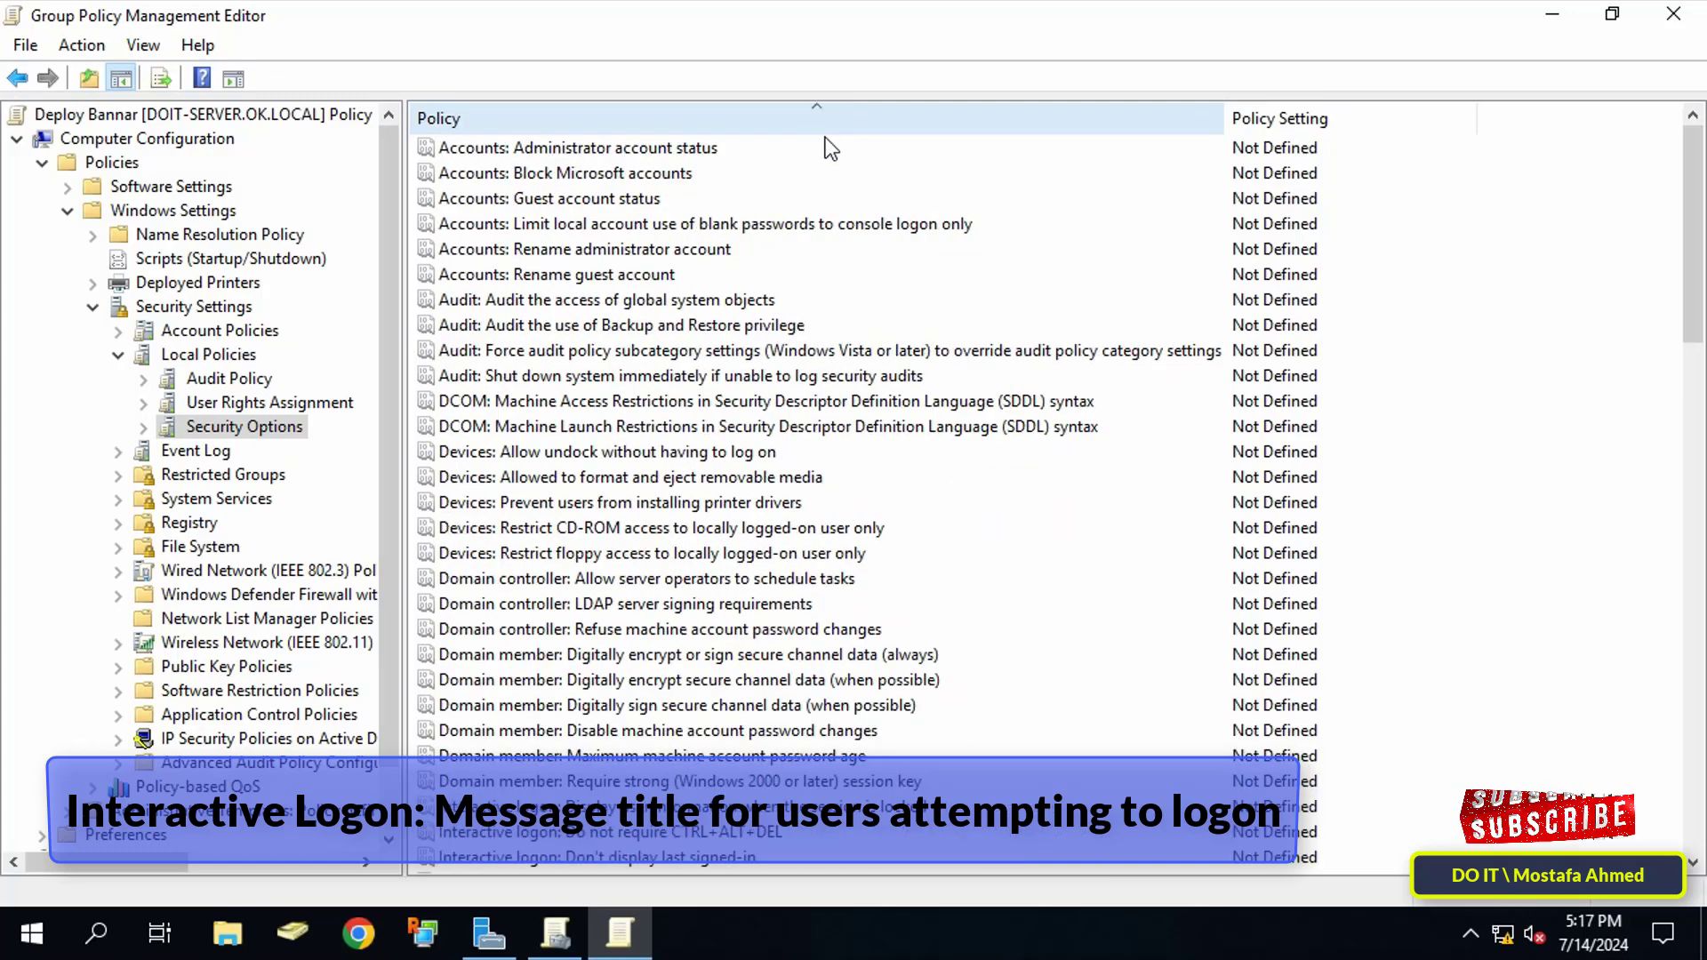
{"action": "scroll", "coordinate": [887, 418], "scroll_direction": "down", "scroll_amount": 5}
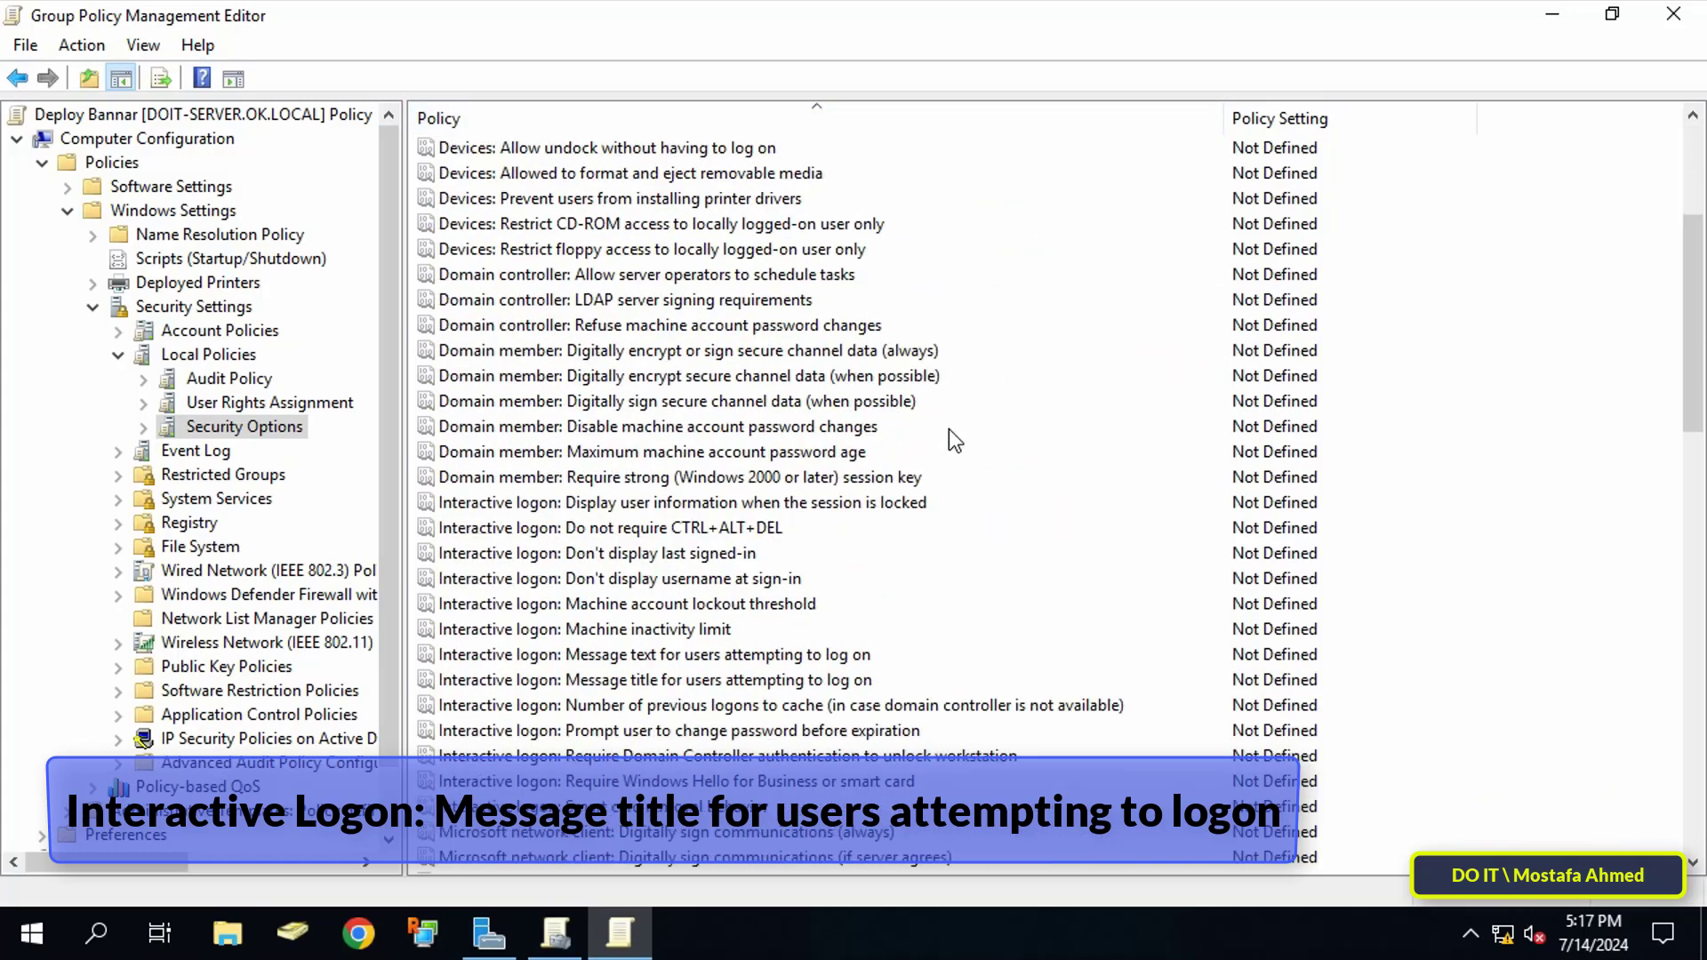
{"action": "scroll", "coordinate": [948, 429], "scroll_direction": "down", "scroll_amount": 2}
{"action": "left_click", "coordinate": [747, 530]}
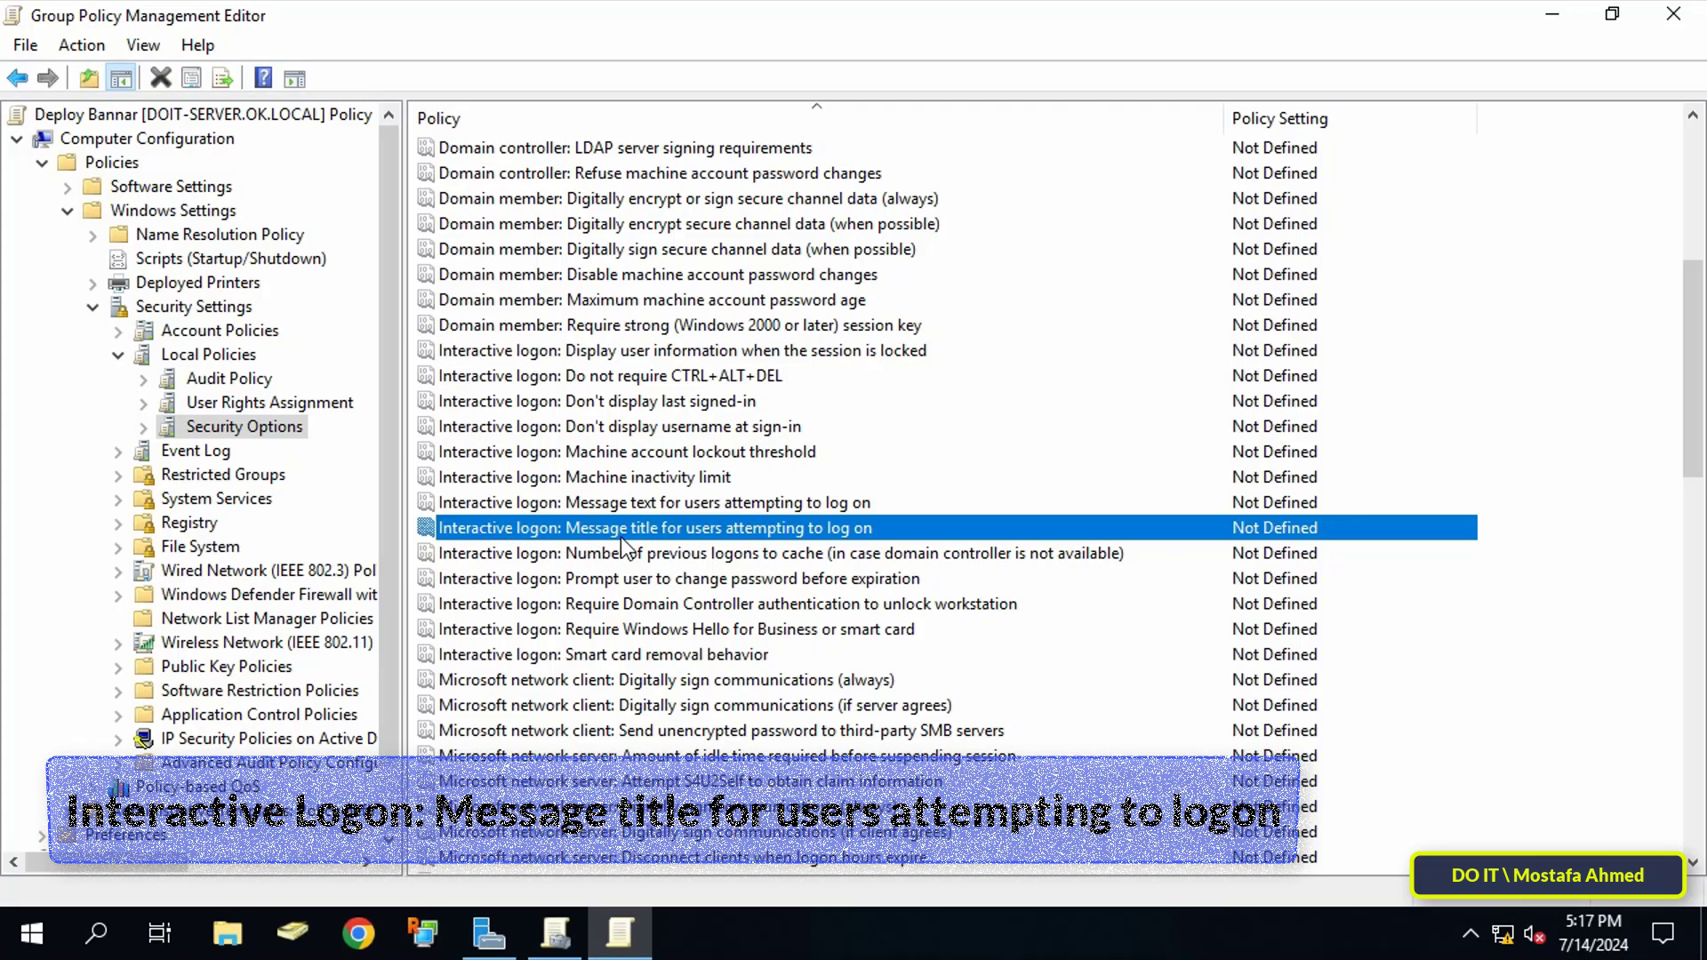
{"action": "double_click", "coordinate": [804, 525]}
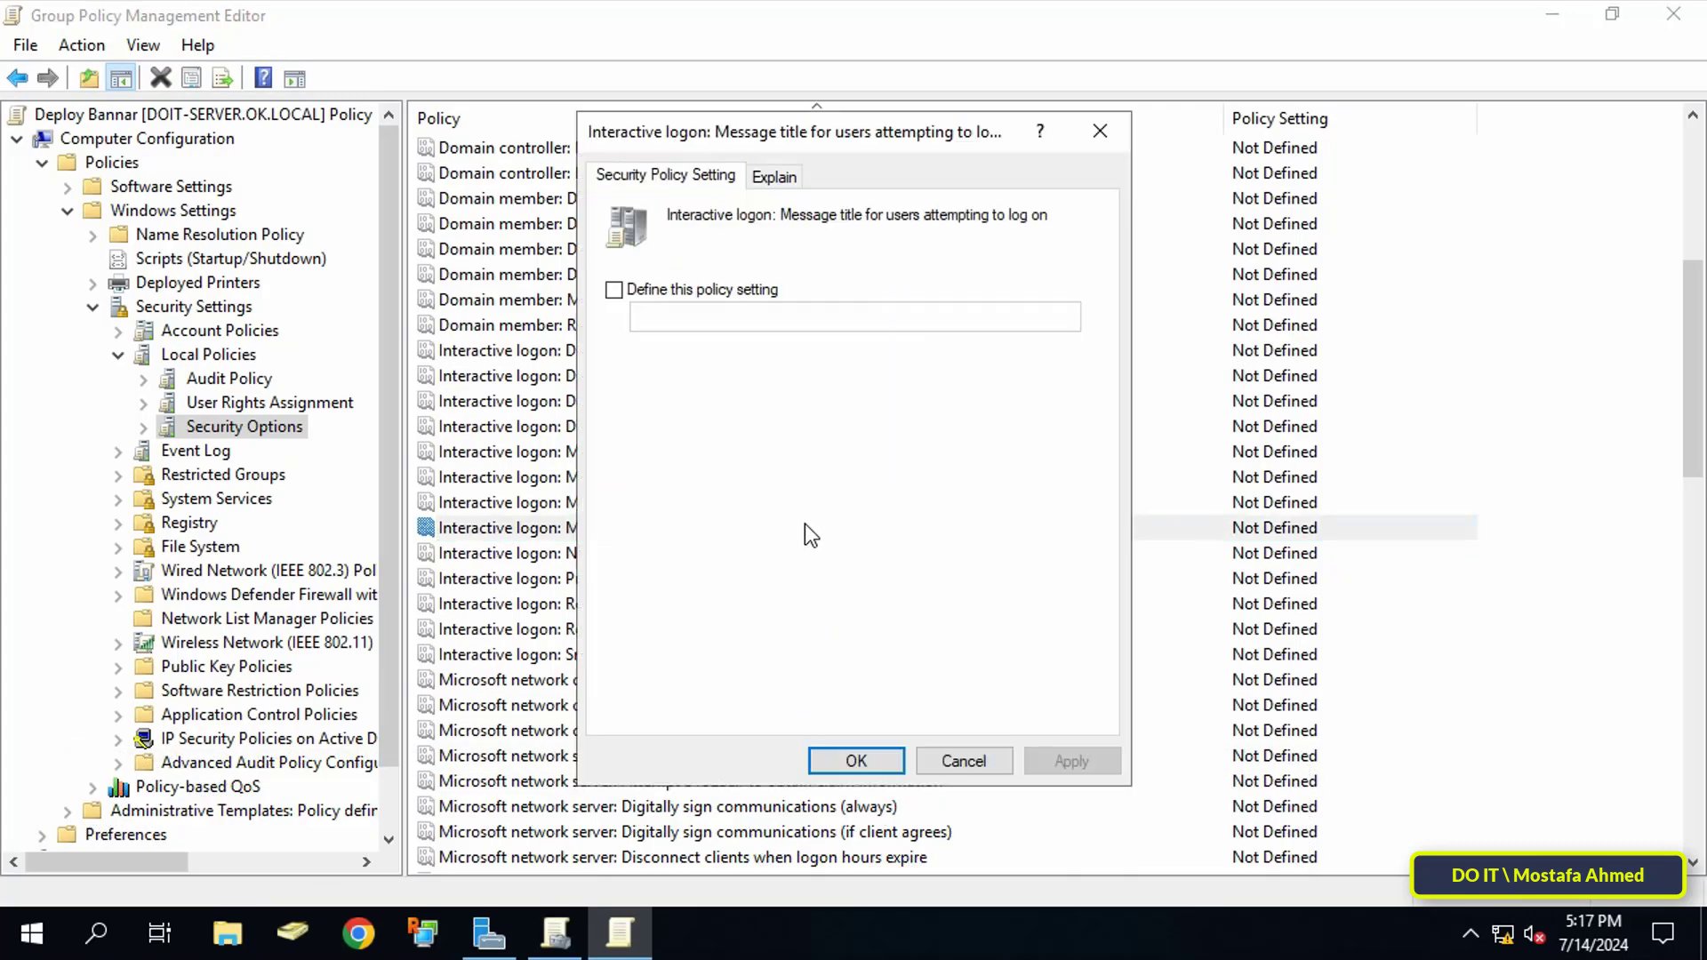
{"action": "left_click", "coordinate": [723, 289]}
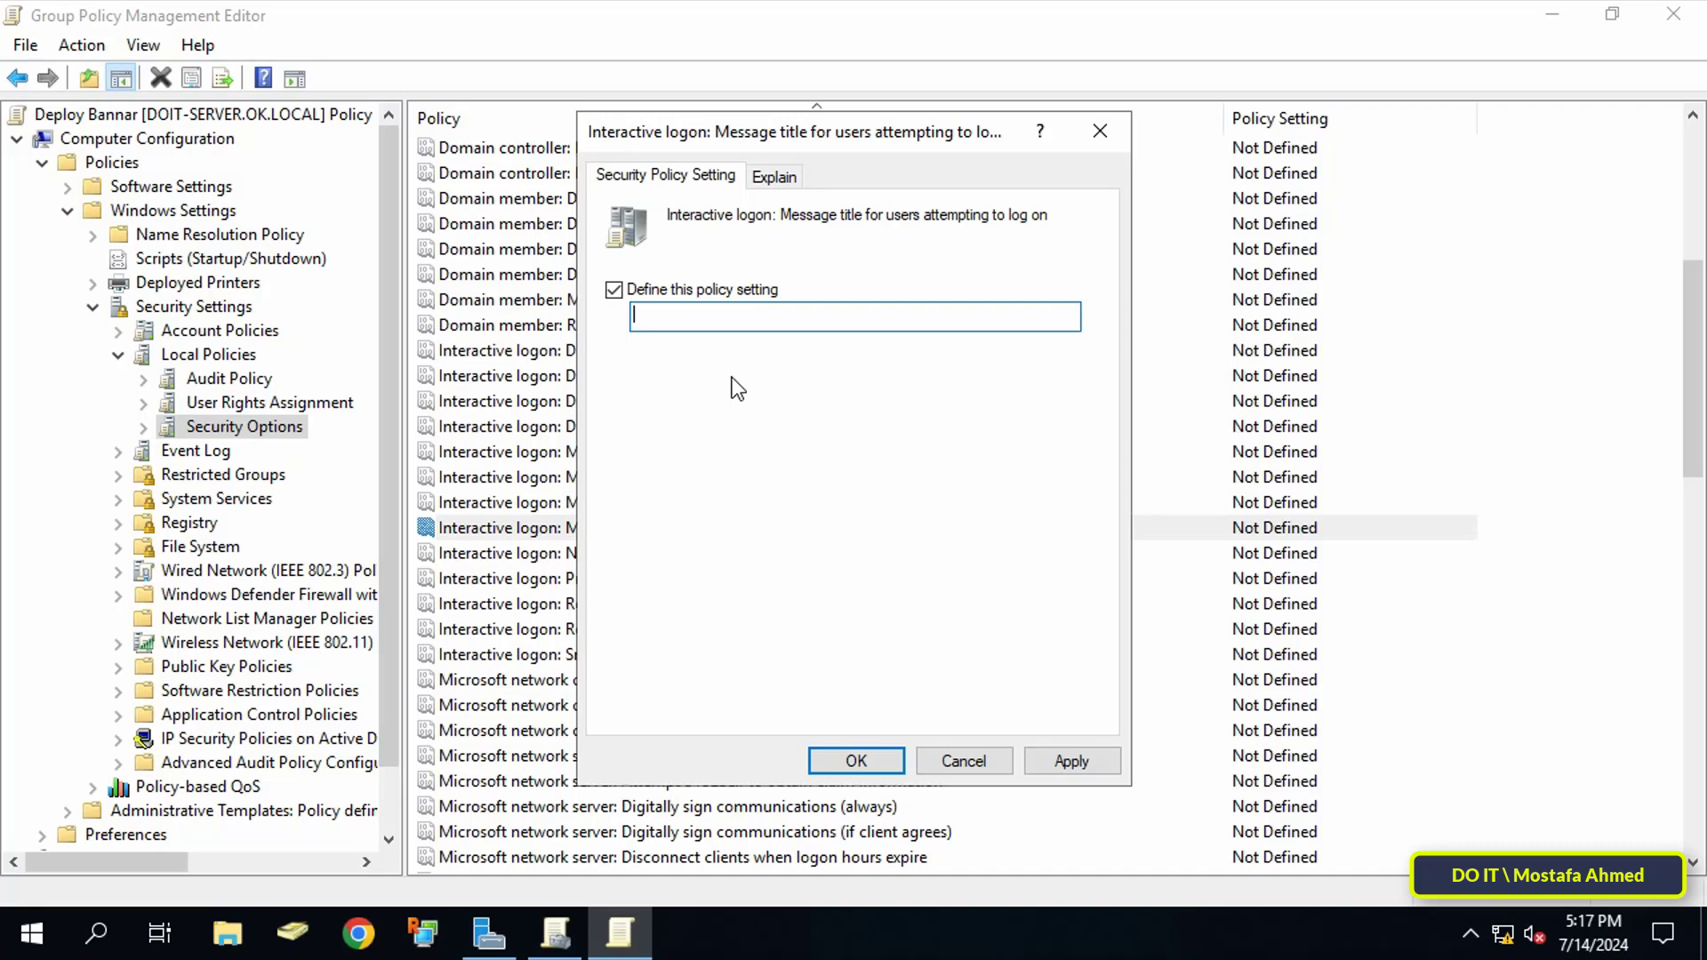
{"action": "type", "text": "Warning Message"}
{"action": "left_click", "coordinate": [1032, 762]}
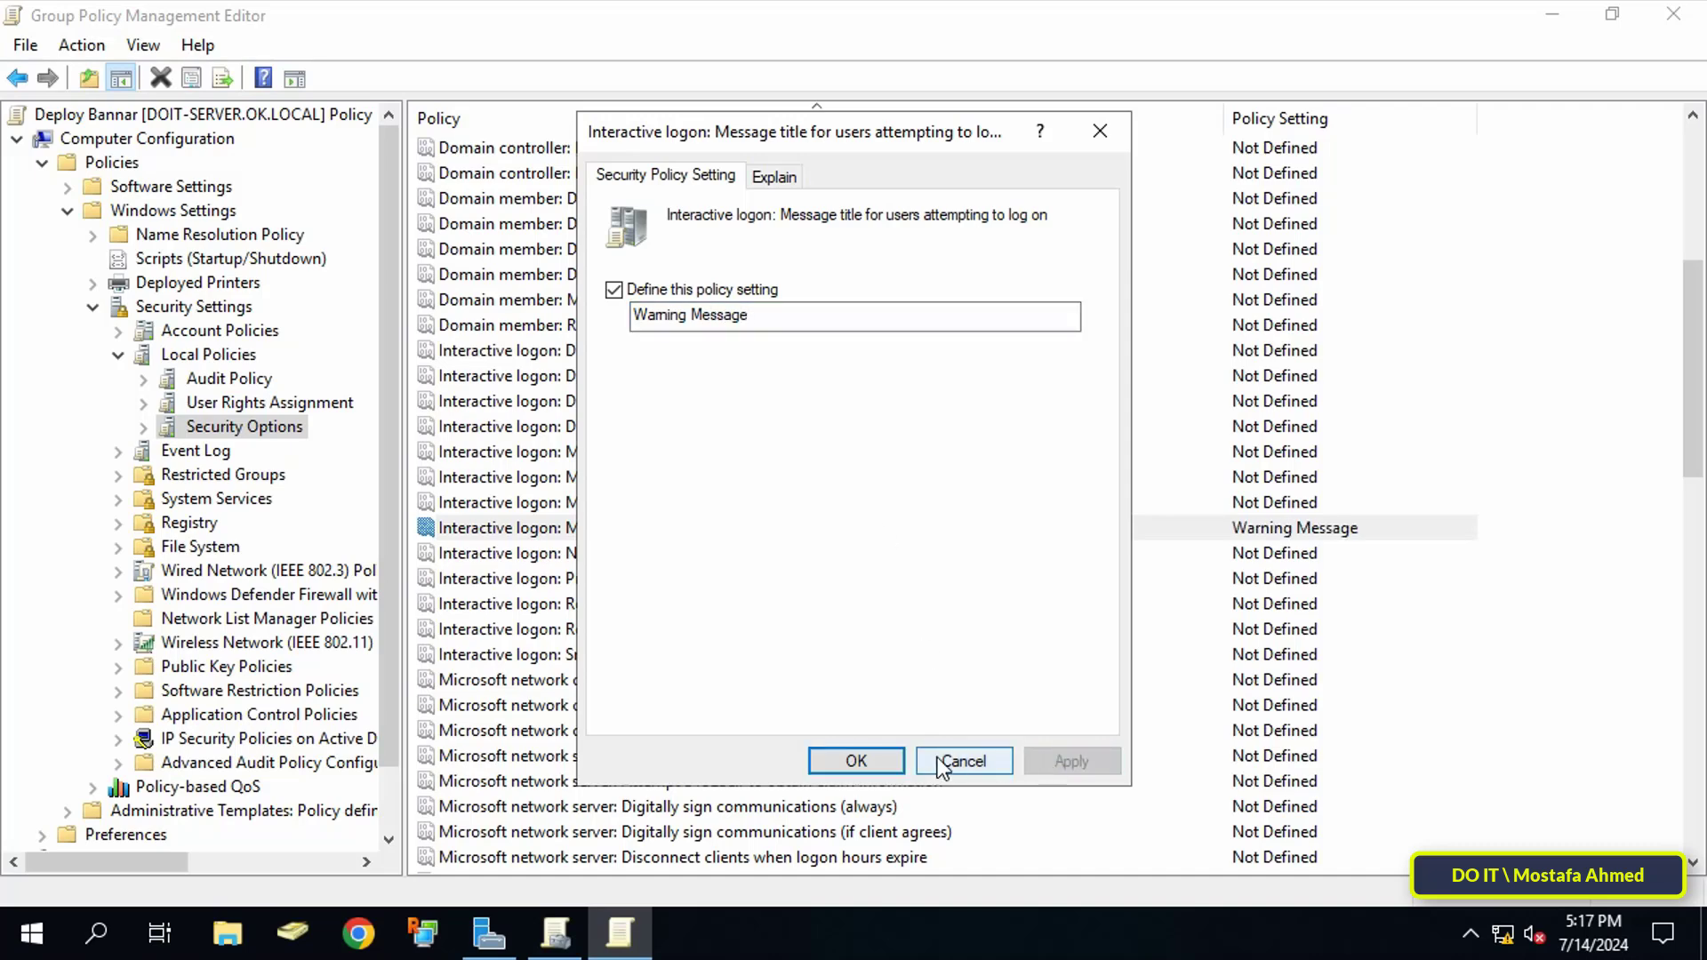
{"action": "left_click", "coordinate": [889, 767]}
Step: Paste the explanatory warning paragraph into the logon message text policy, apply it, and close the editor
{"action": "double_click", "coordinate": [889, 504]}
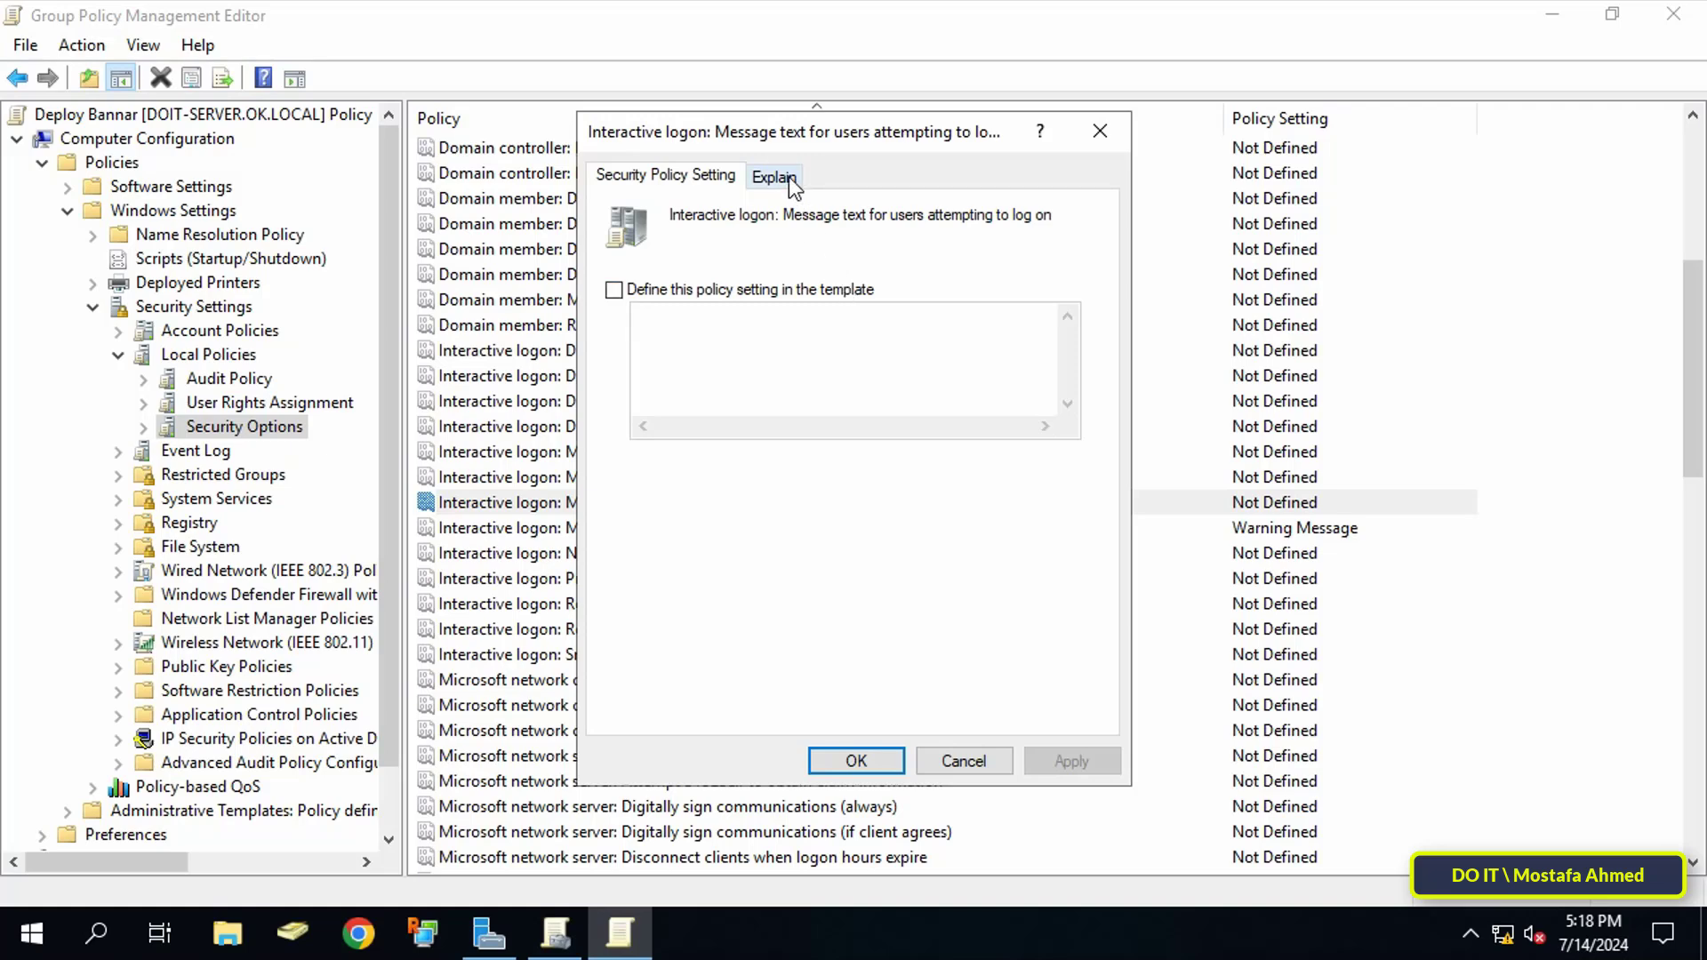
{"action": "left_click", "coordinate": [614, 290]}
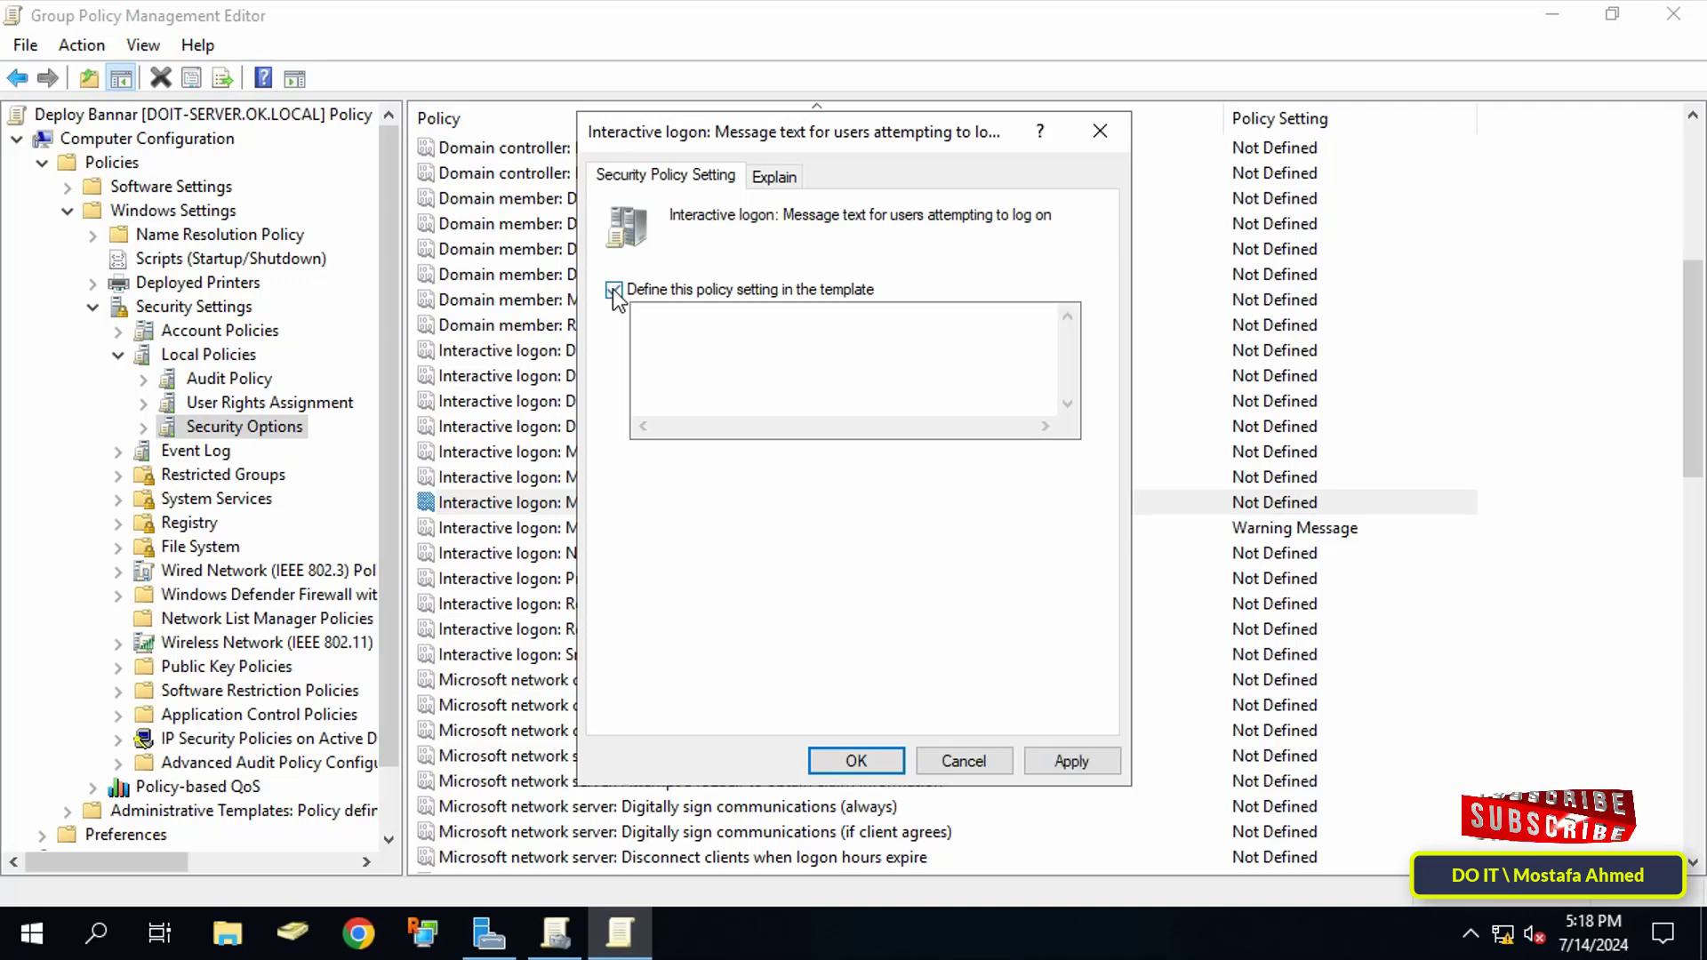
{"action": "right_click", "coordinate": [707, 348]}
{"action": "left_click", "coordinate": [772, 458]}
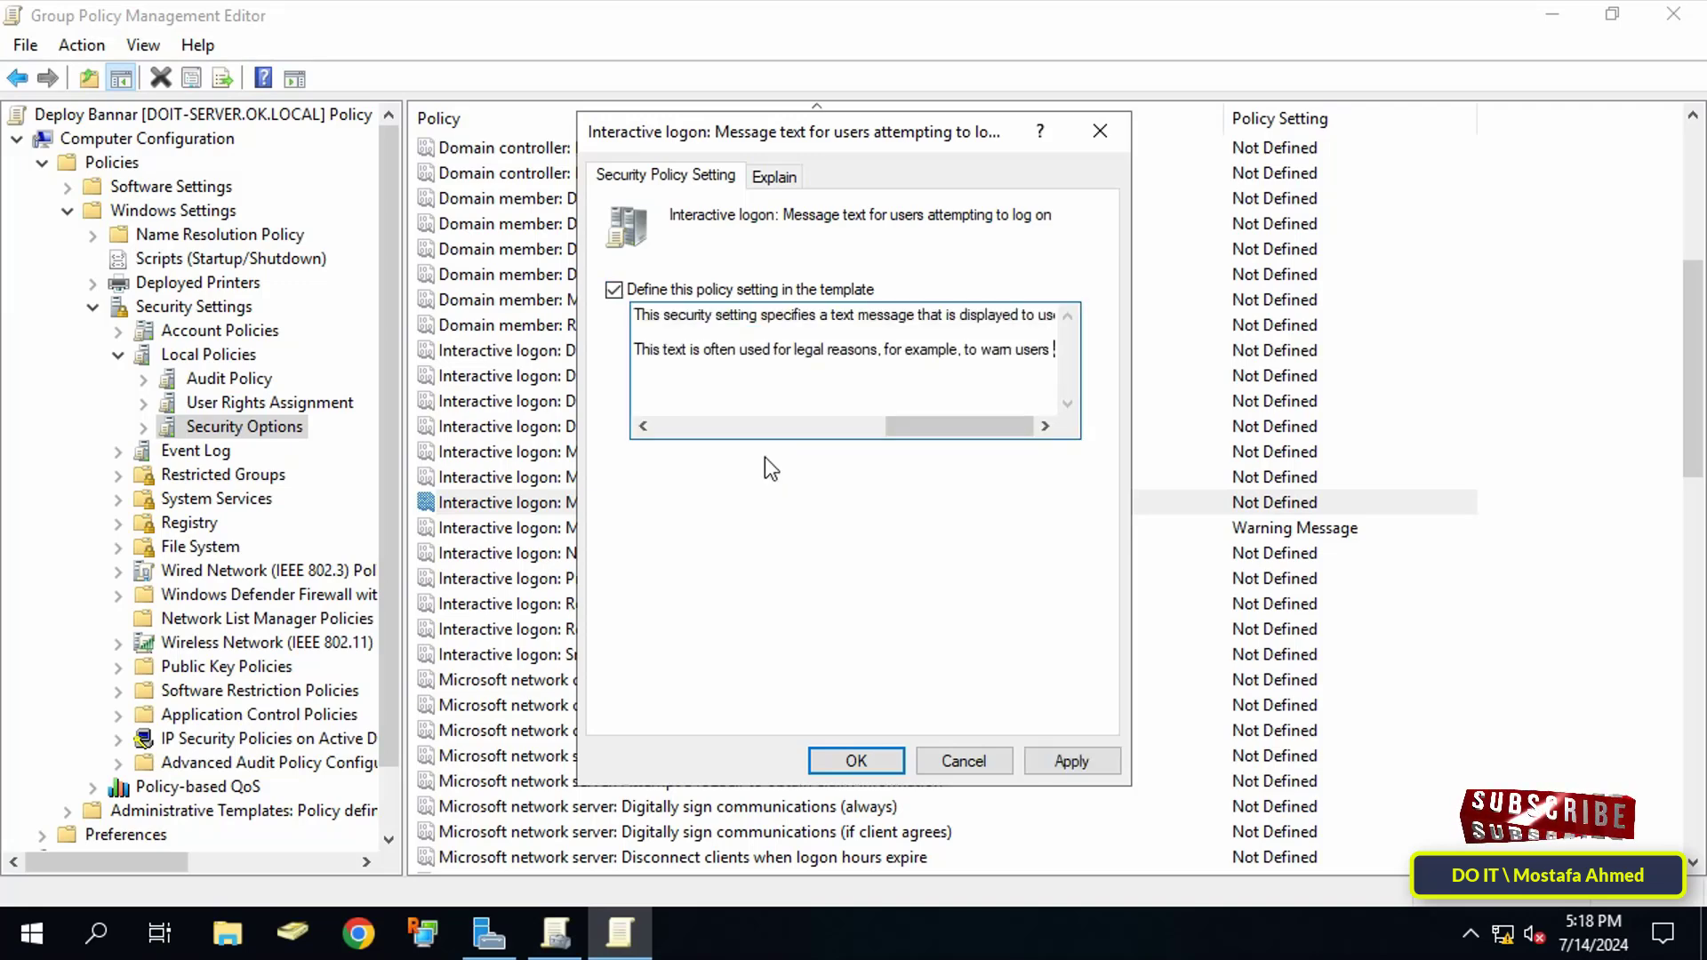
{"action": "left_click_drag", "start_coordinate": [904, 427], "coordinate": [633, 436]}
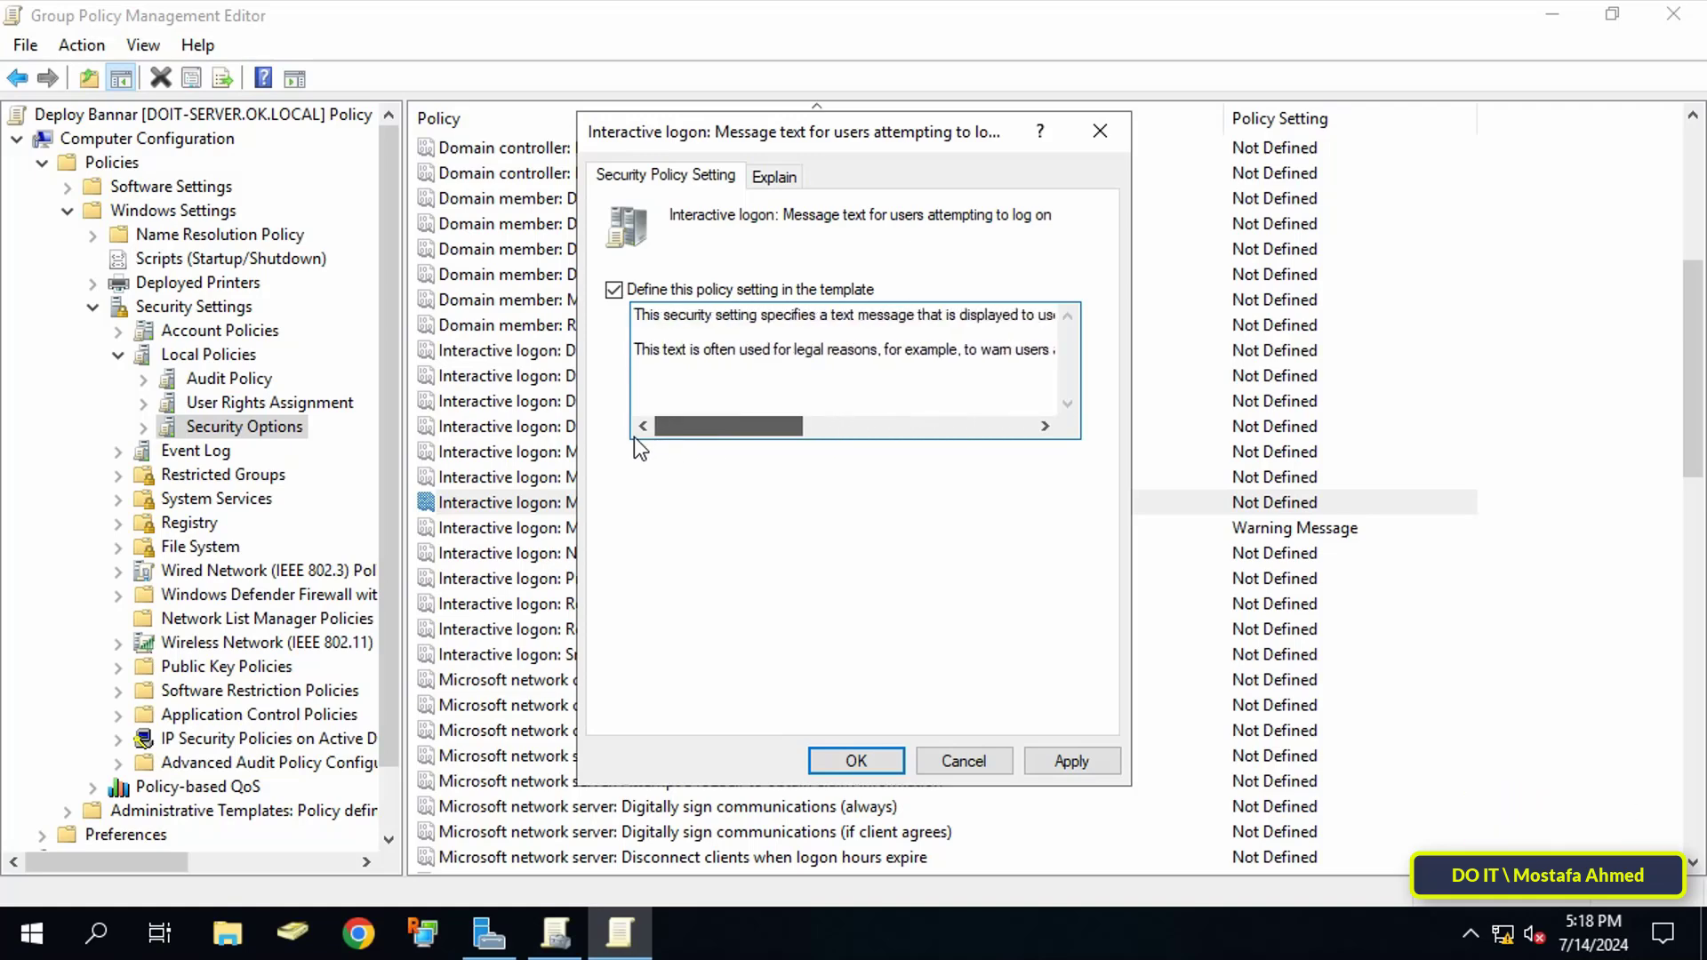
{"action": "left_click", "coordinate": [1048, 762]}
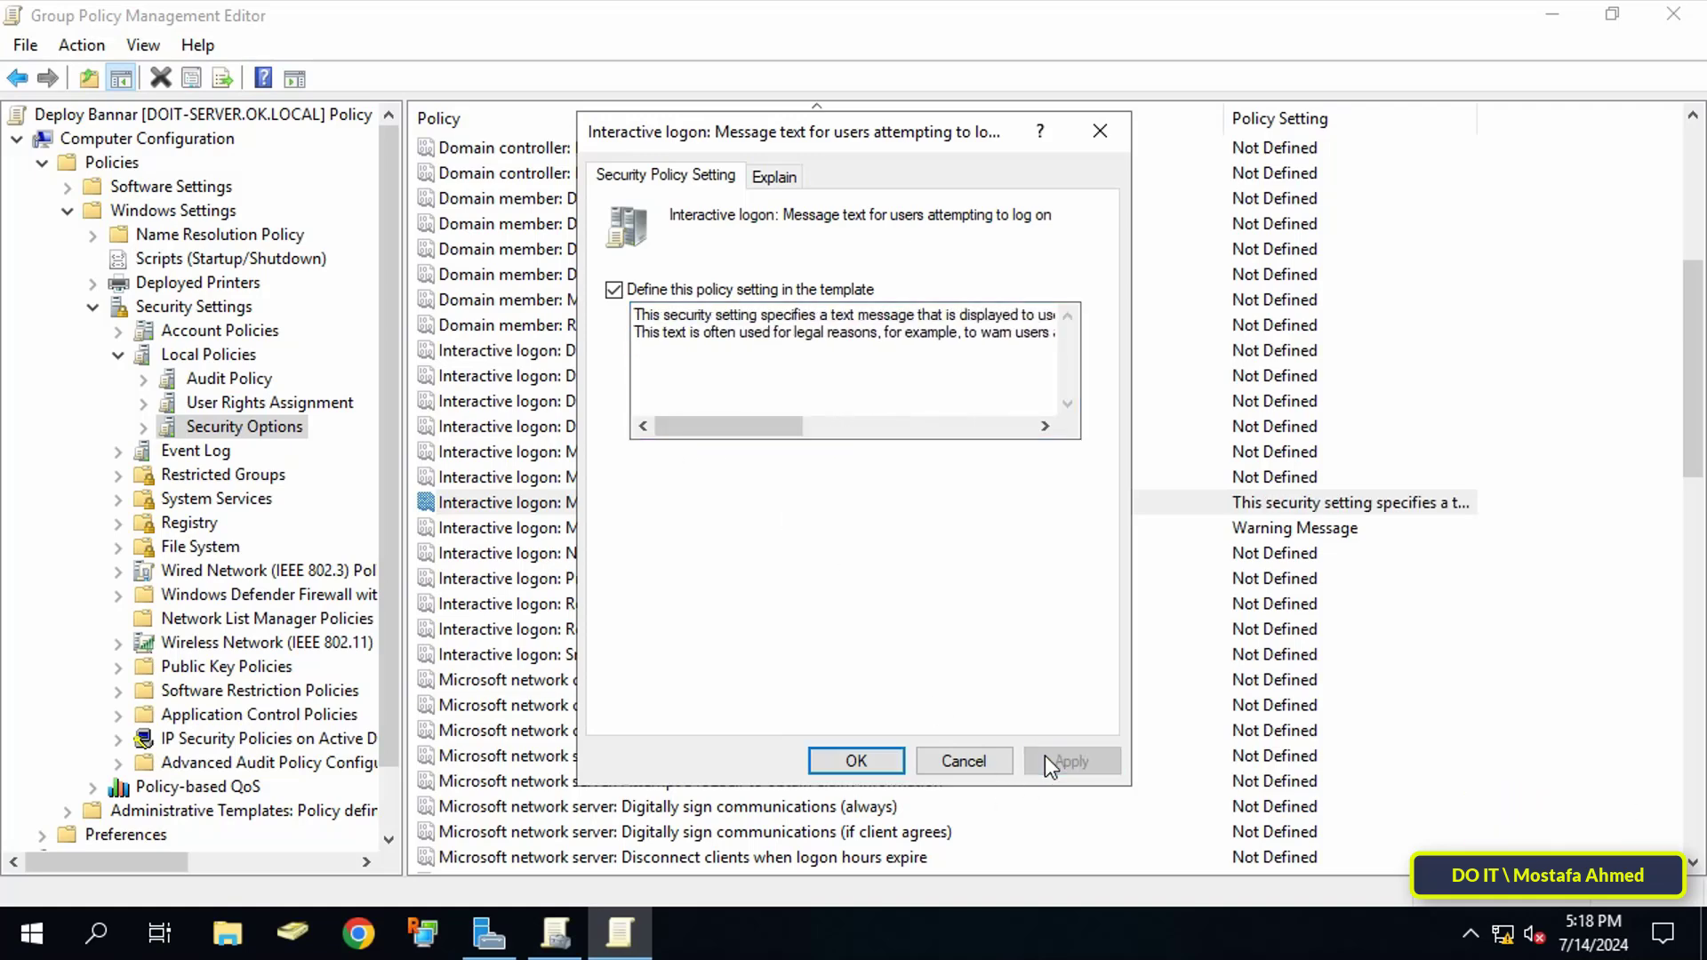
{"action": "left_click", "coordinate": [856, 762]}
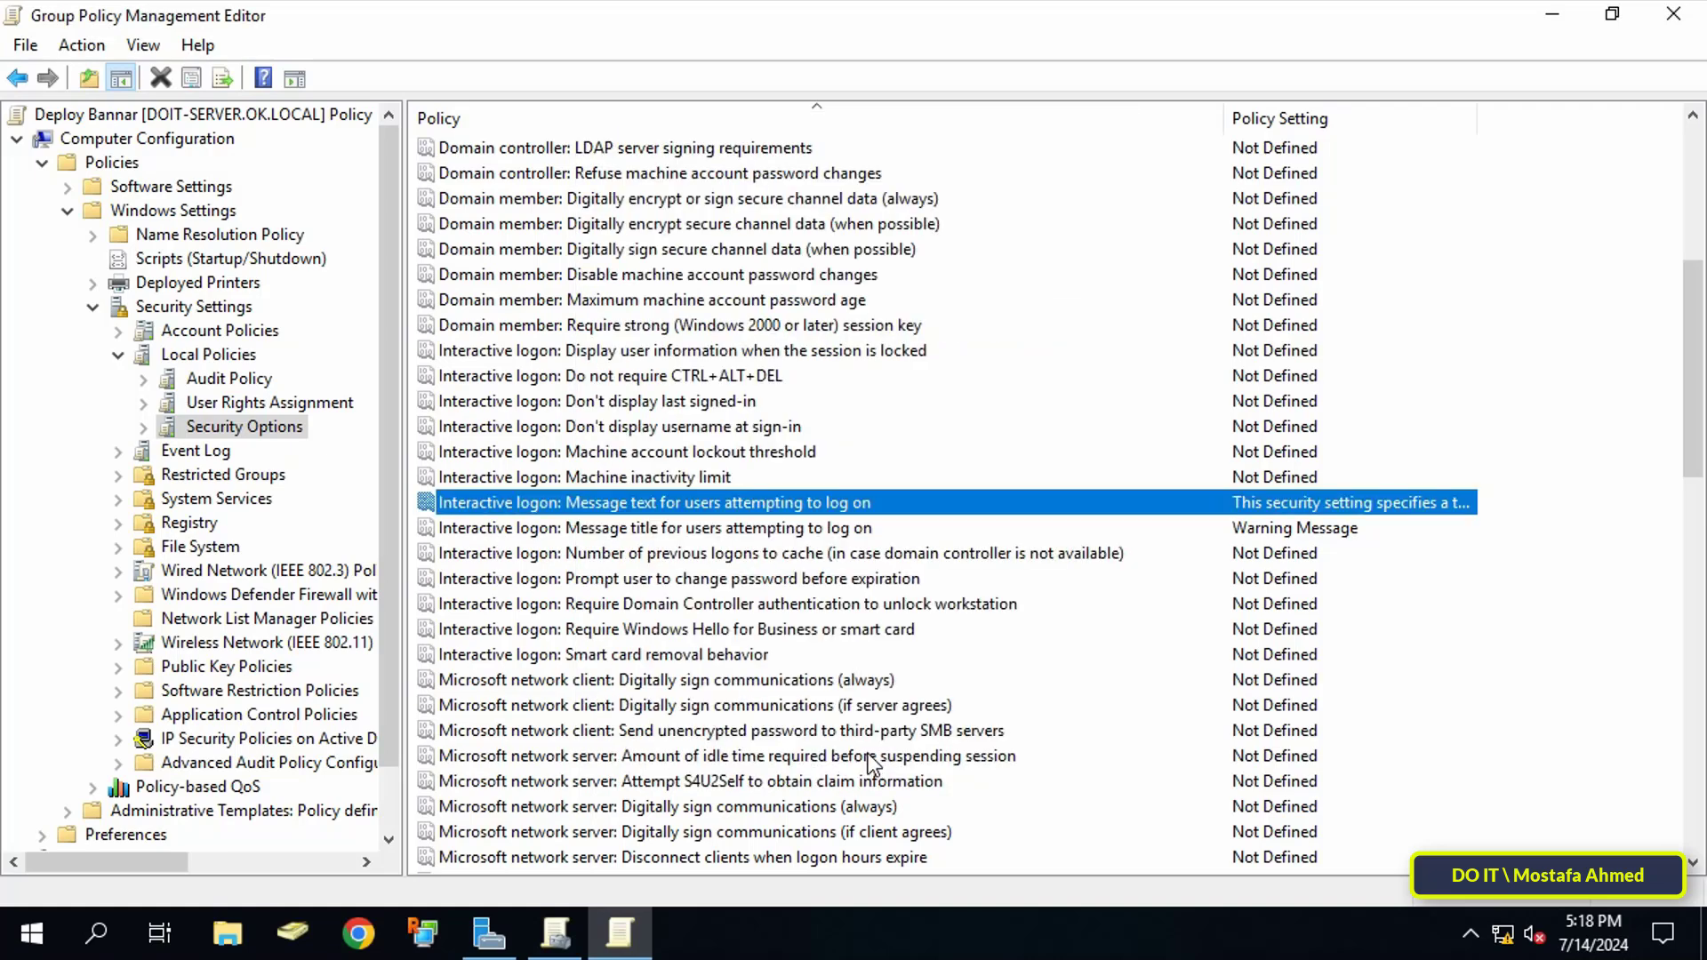
{"action": "left_click", "coordinate": [1675, 15]}
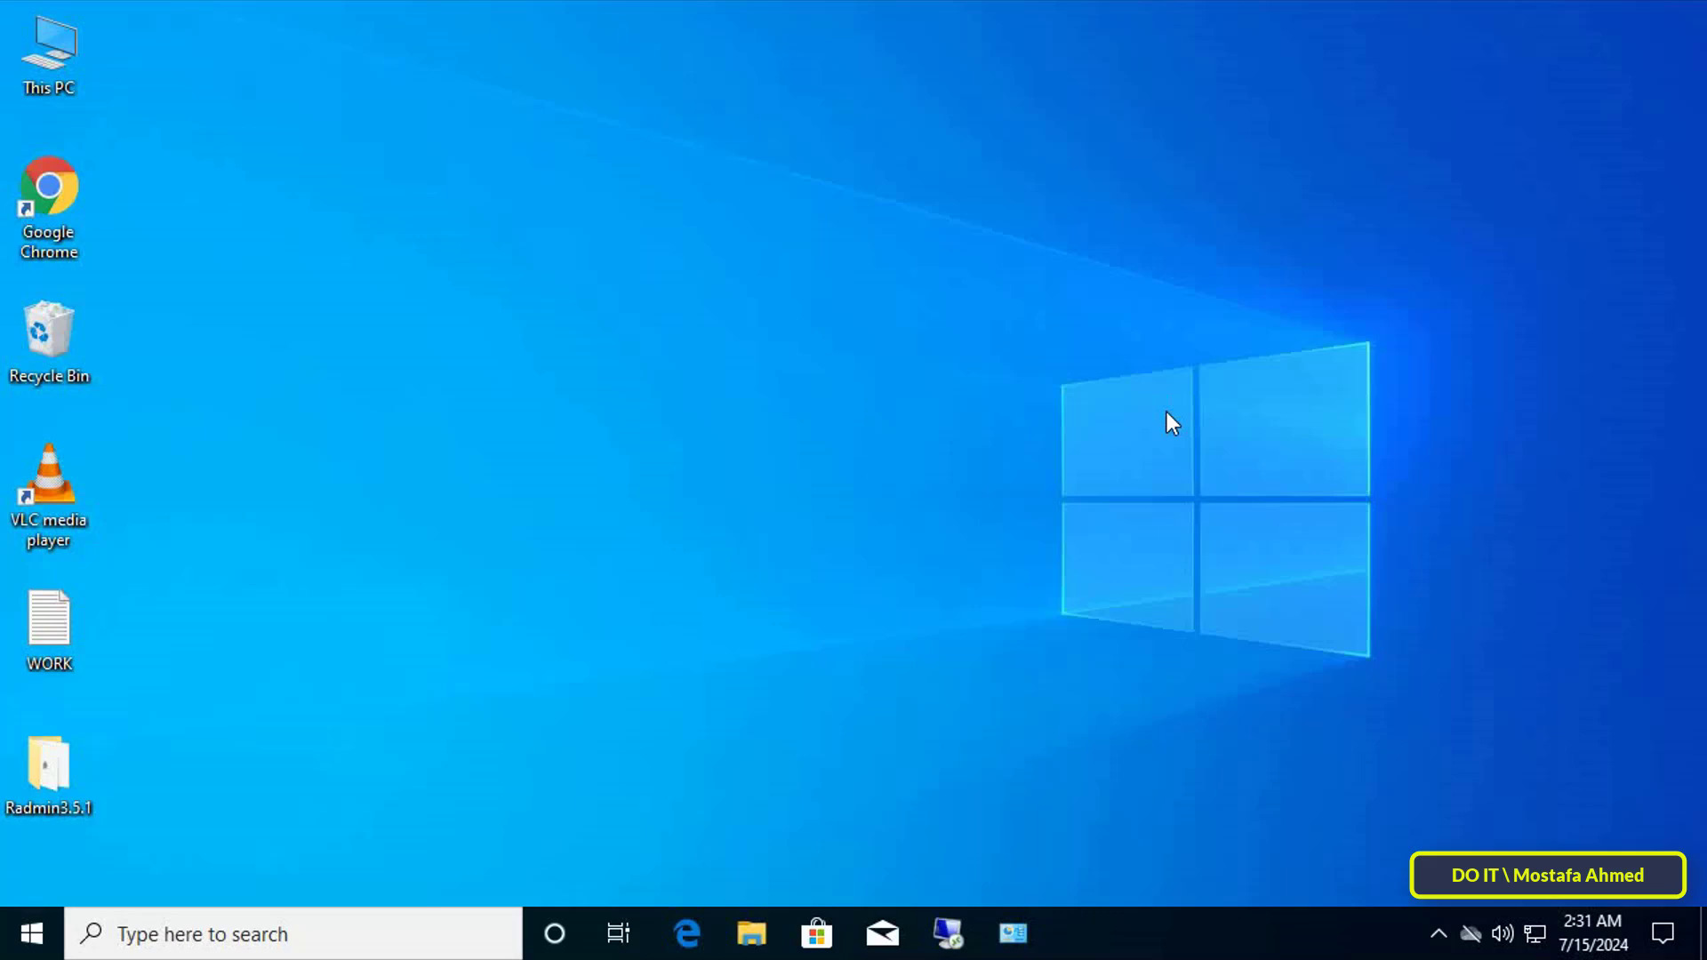
Step: Run gpupdate /force in Command Prompt opened from the taskbar search
{"action": "left_click", "coordinate": [479, 933]}
{"action": "type", "text": "c"}
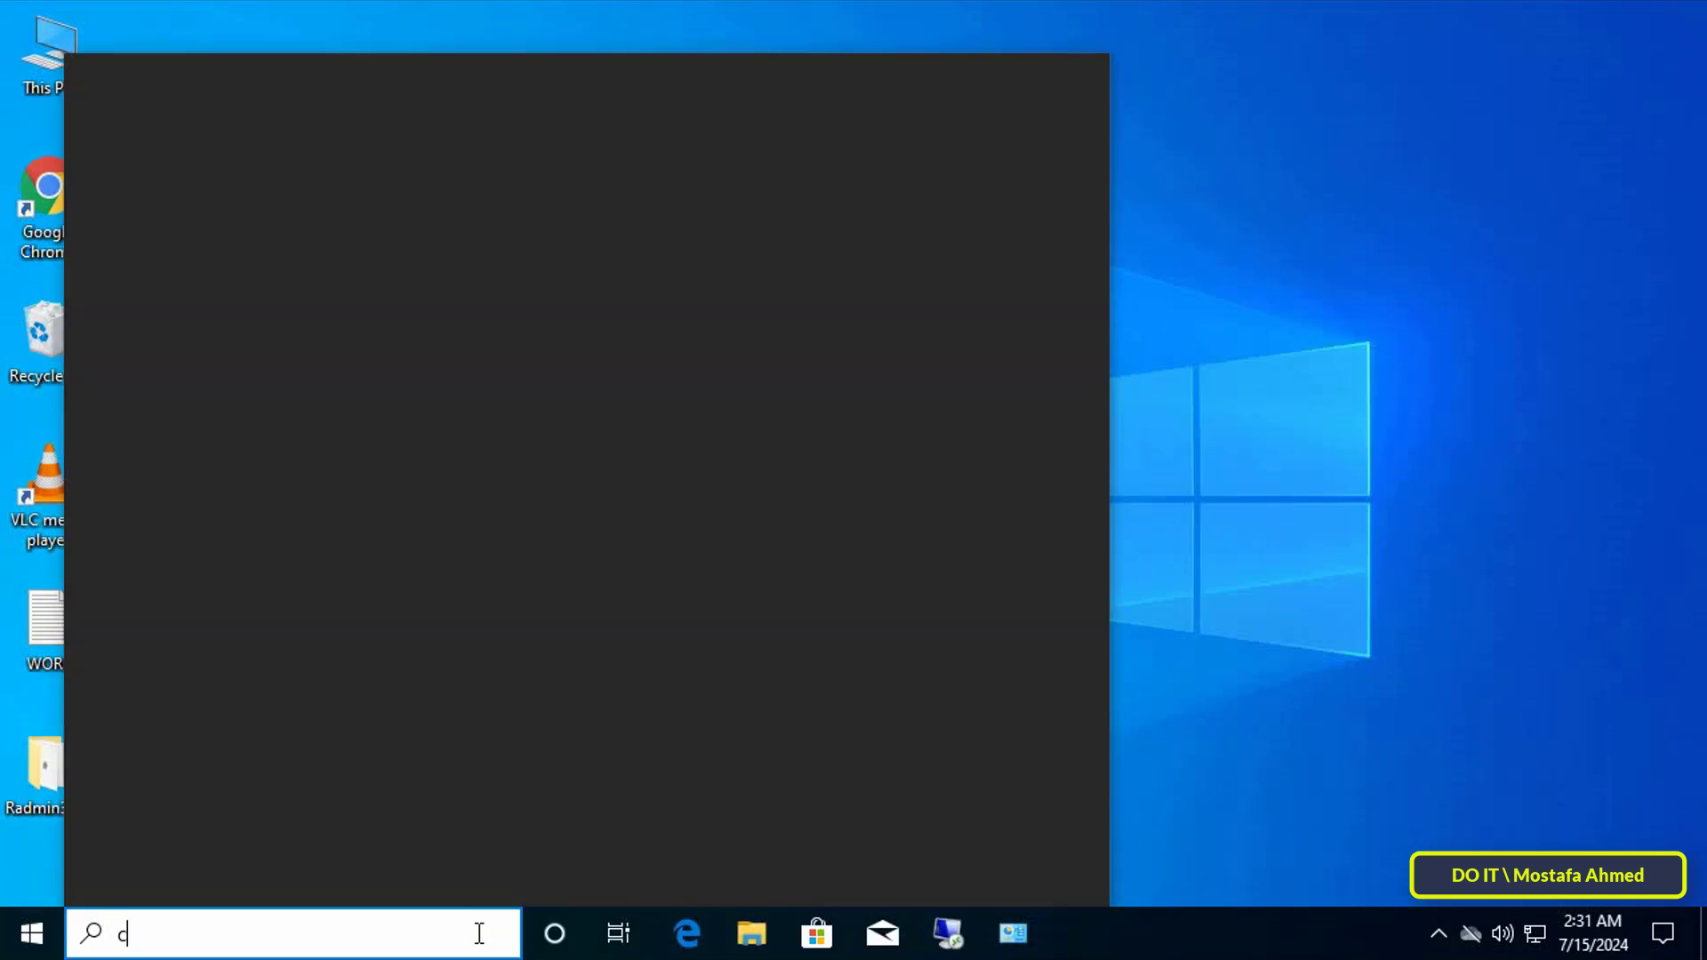
{"action": "type", "text": "ommand pr"}
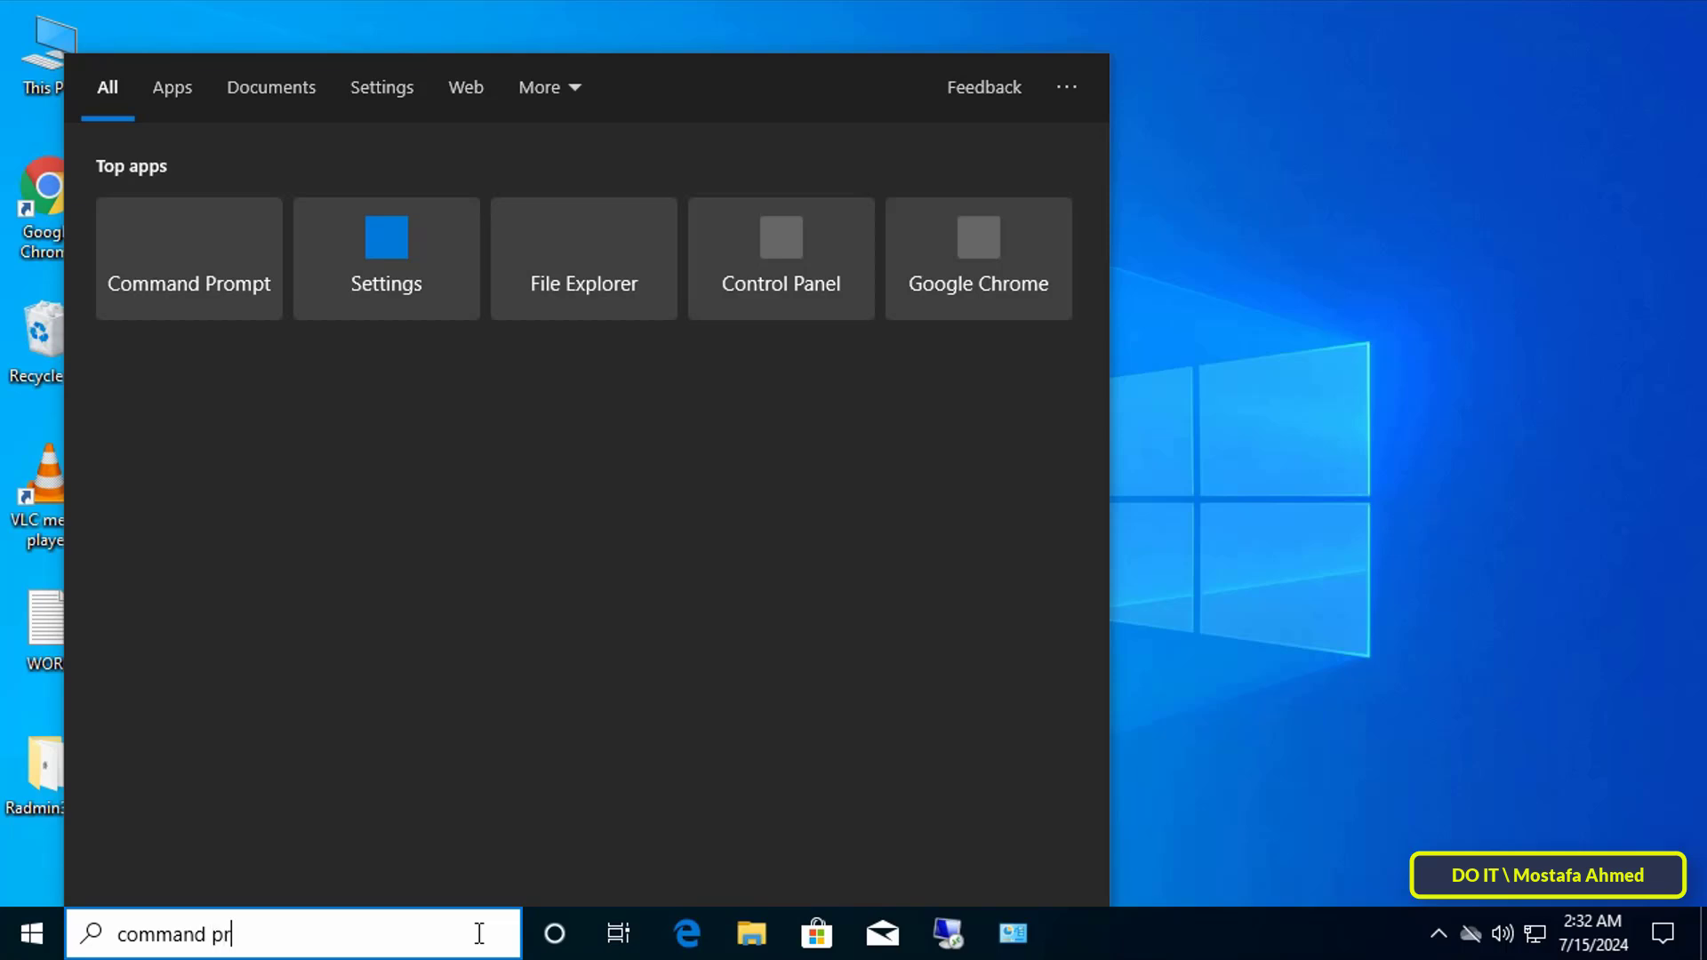
{"action": "type", "text": "ompt"}
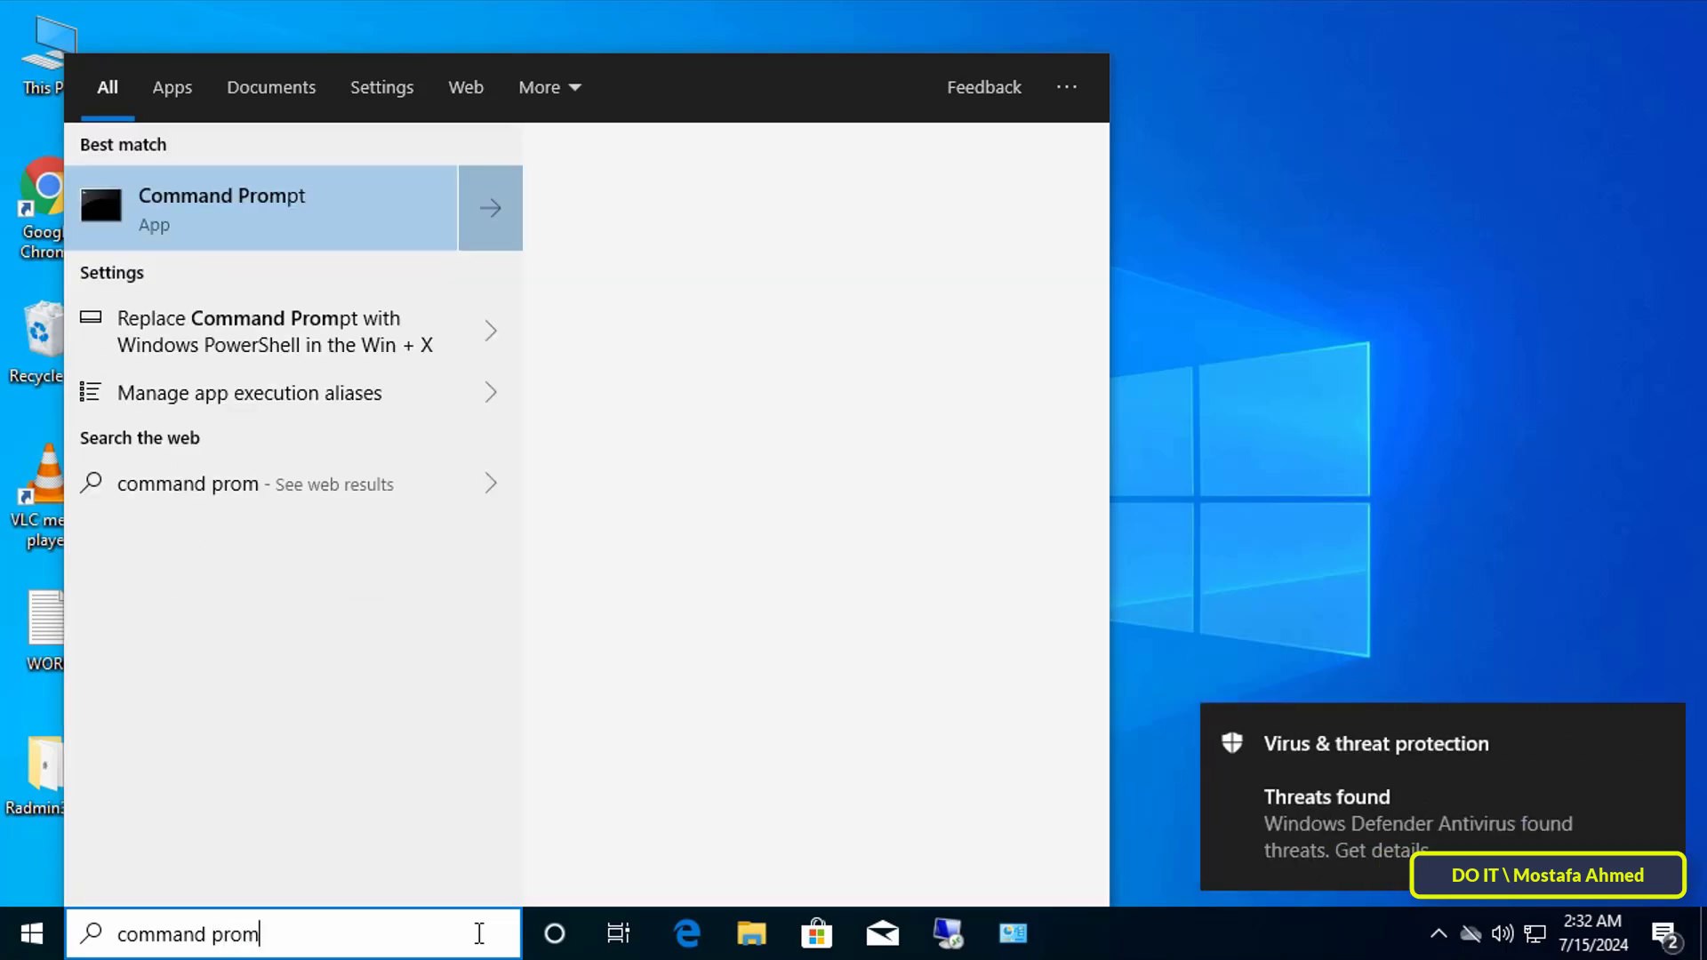
{"action": "left_click", "coordinate": [345, 210]}
{"action": "type", "text": "gpupdate /force"}
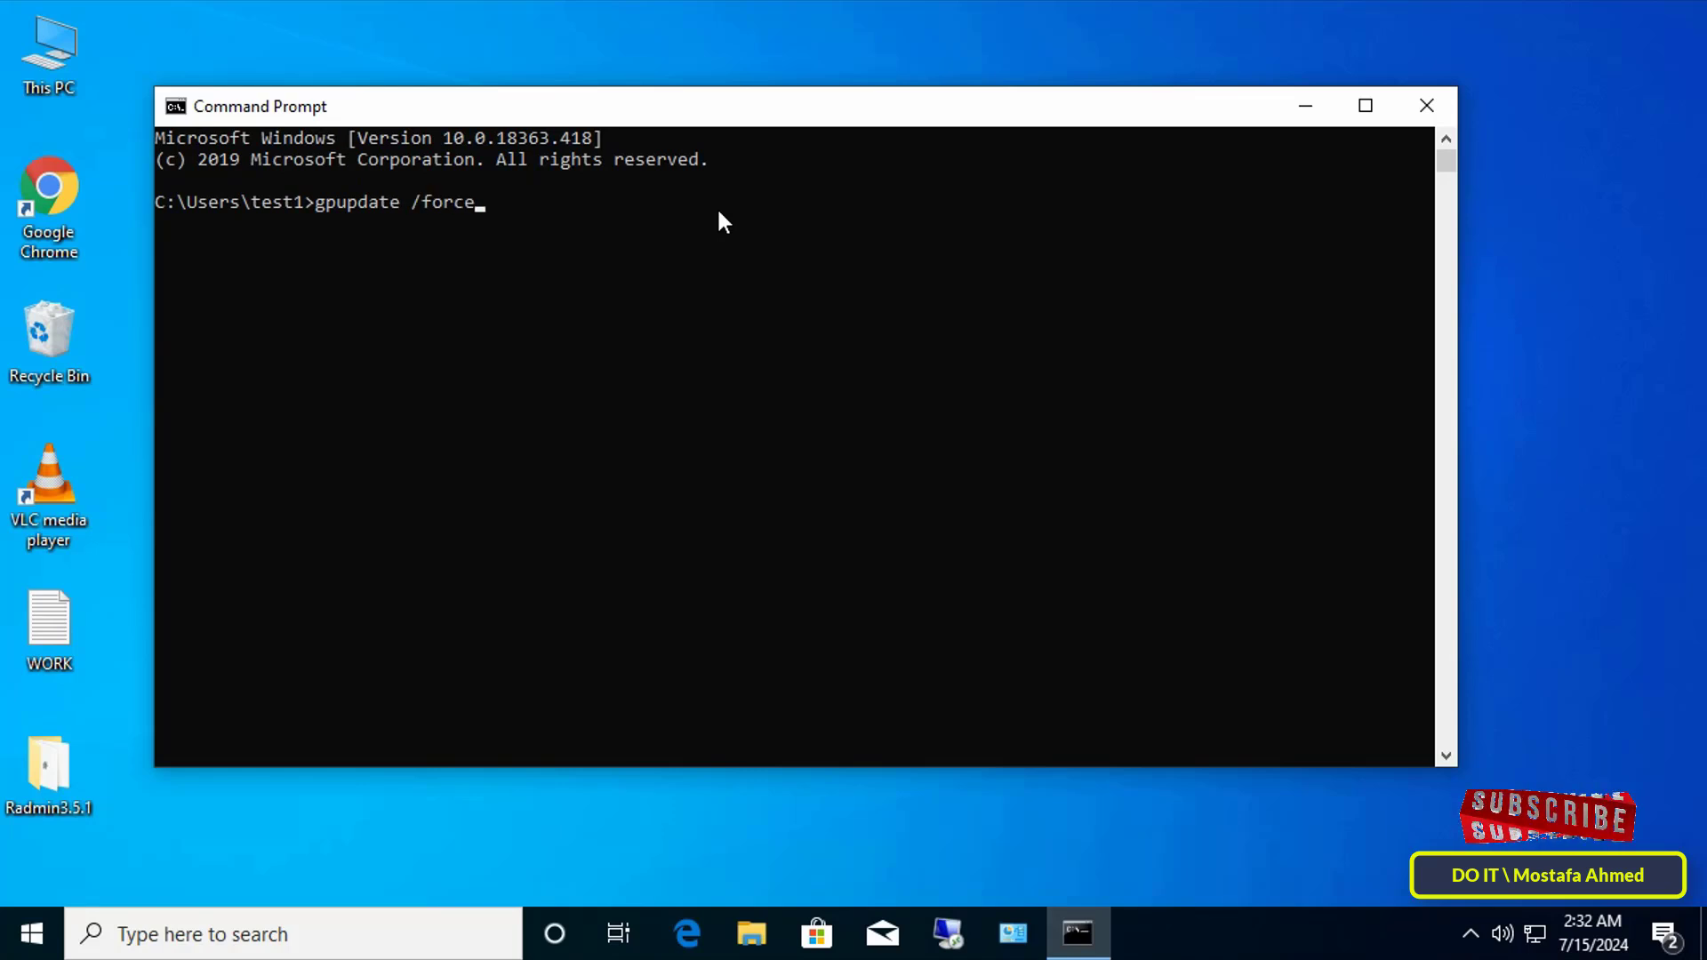
{"action": "key", "text": "Return"}
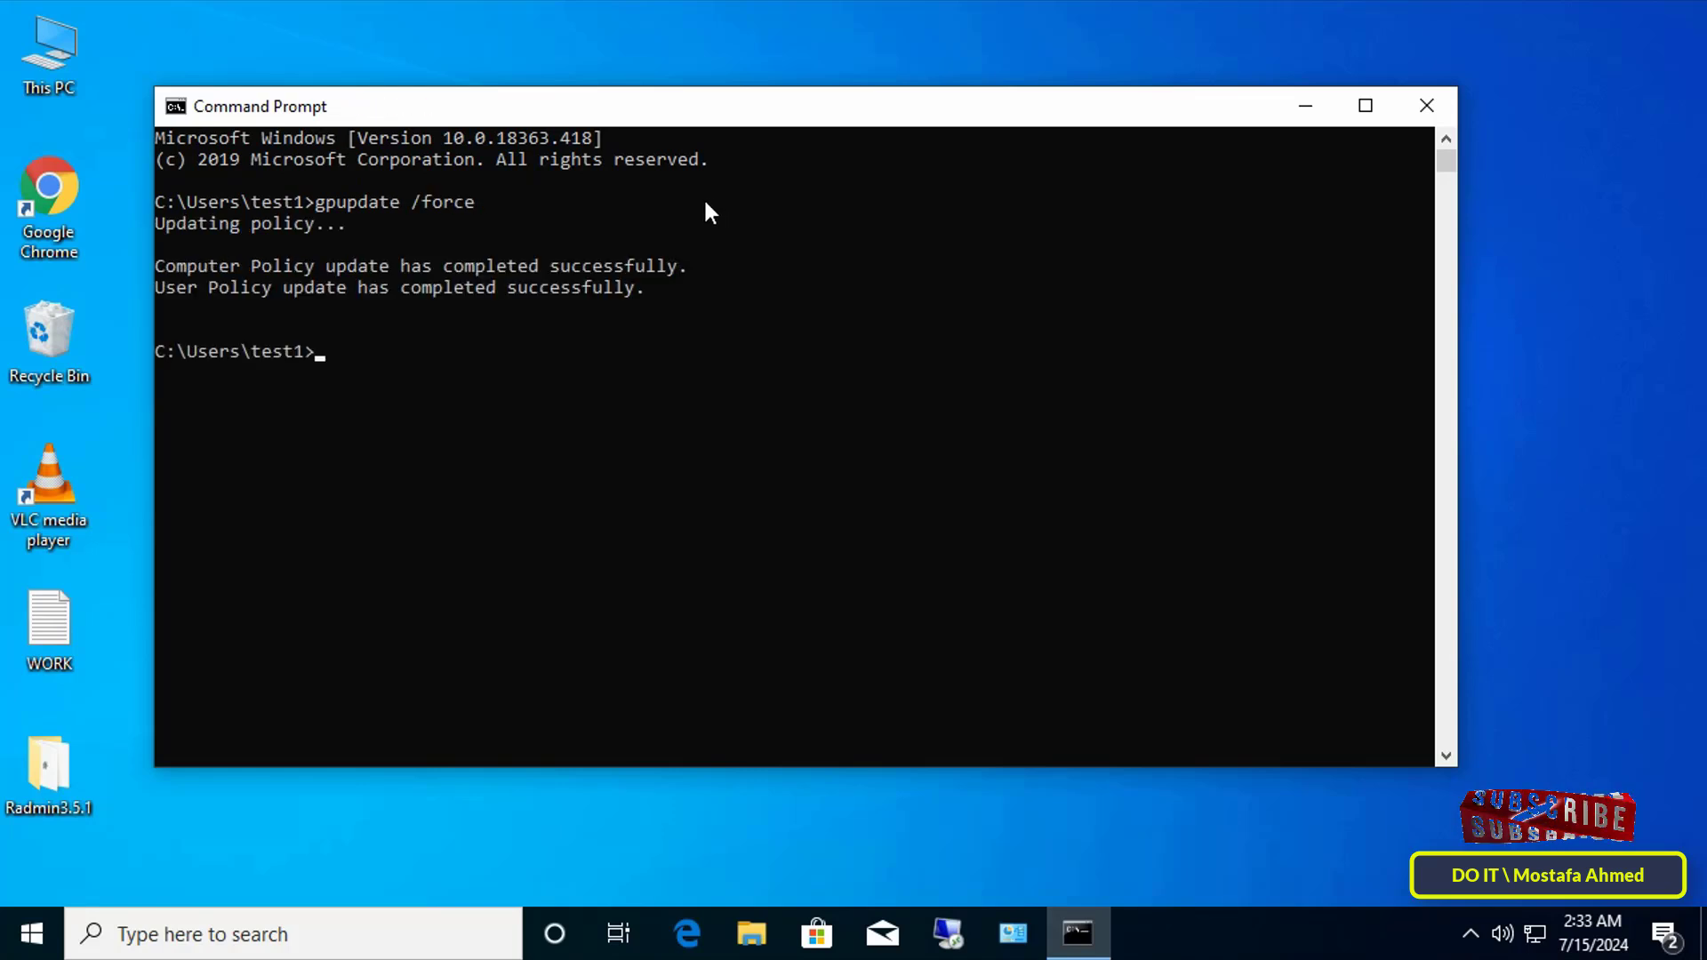
Step: Close Command Prompt and show the Start menu's power options
{"action": "left_click", "coordinate": [1427, 105]}
{"action": "left_click", "coordinate": [34, 911]}
{"action": "left_click", "coordinate": [33, 876]}
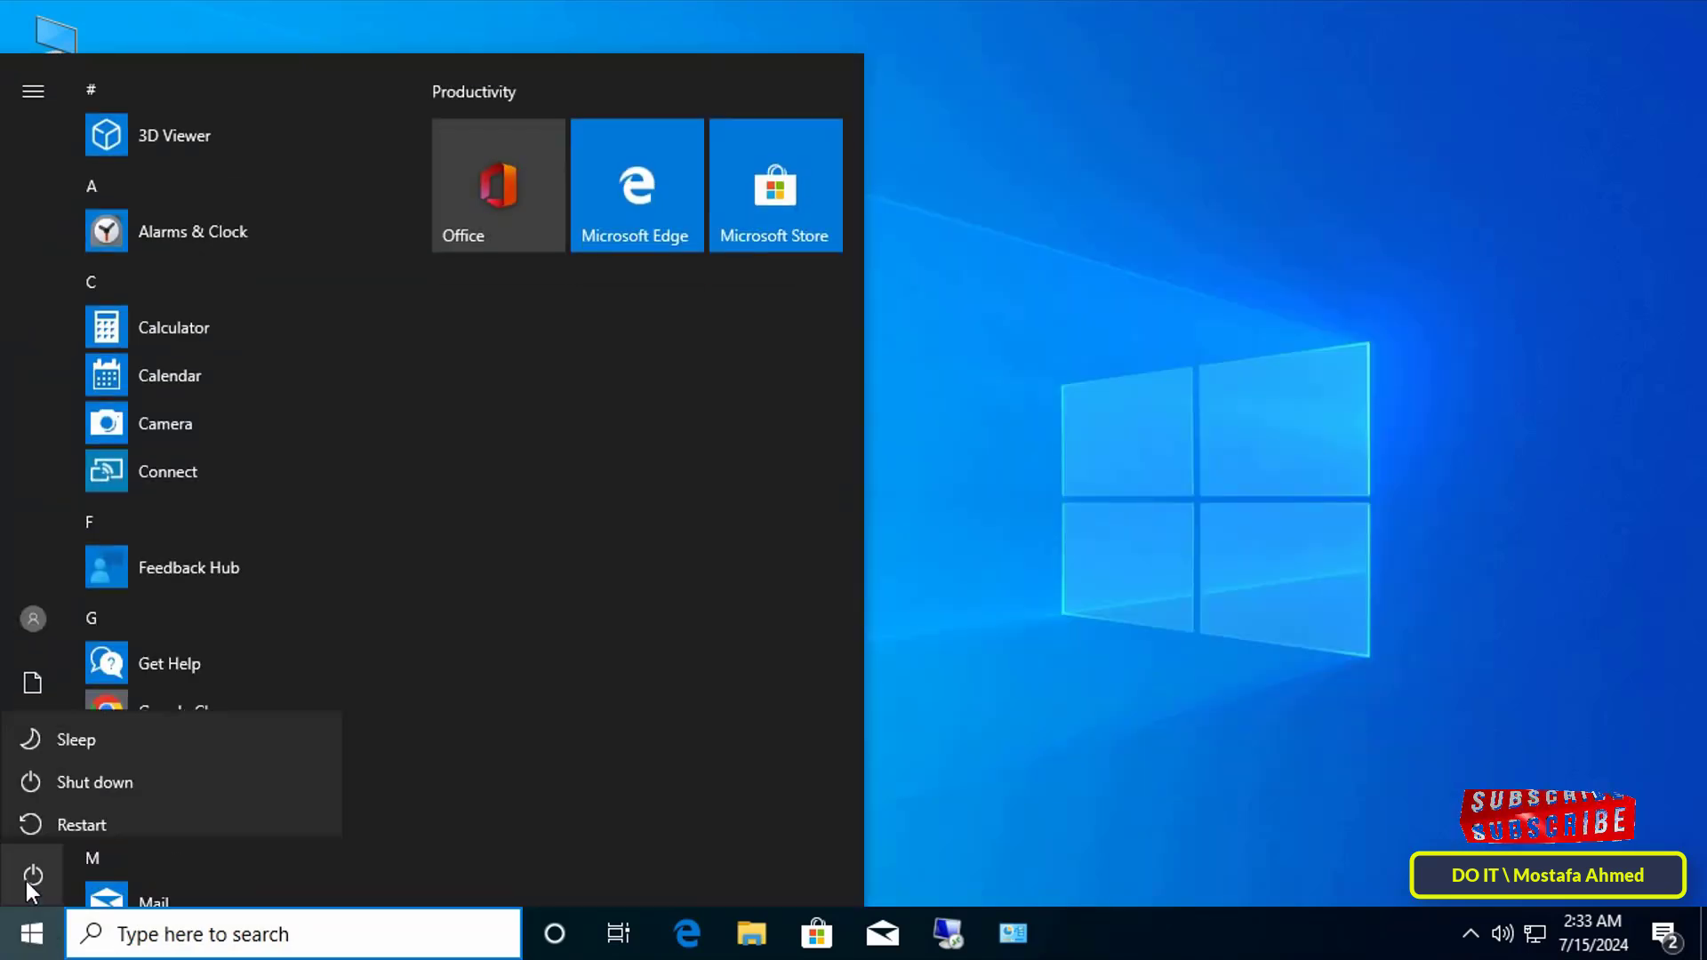
Step: Restart the client and press Ctrl+Alt+Delete to reveal the Warning Message logon banner
{"action": "left_click", "coordinate": [55, 819]}
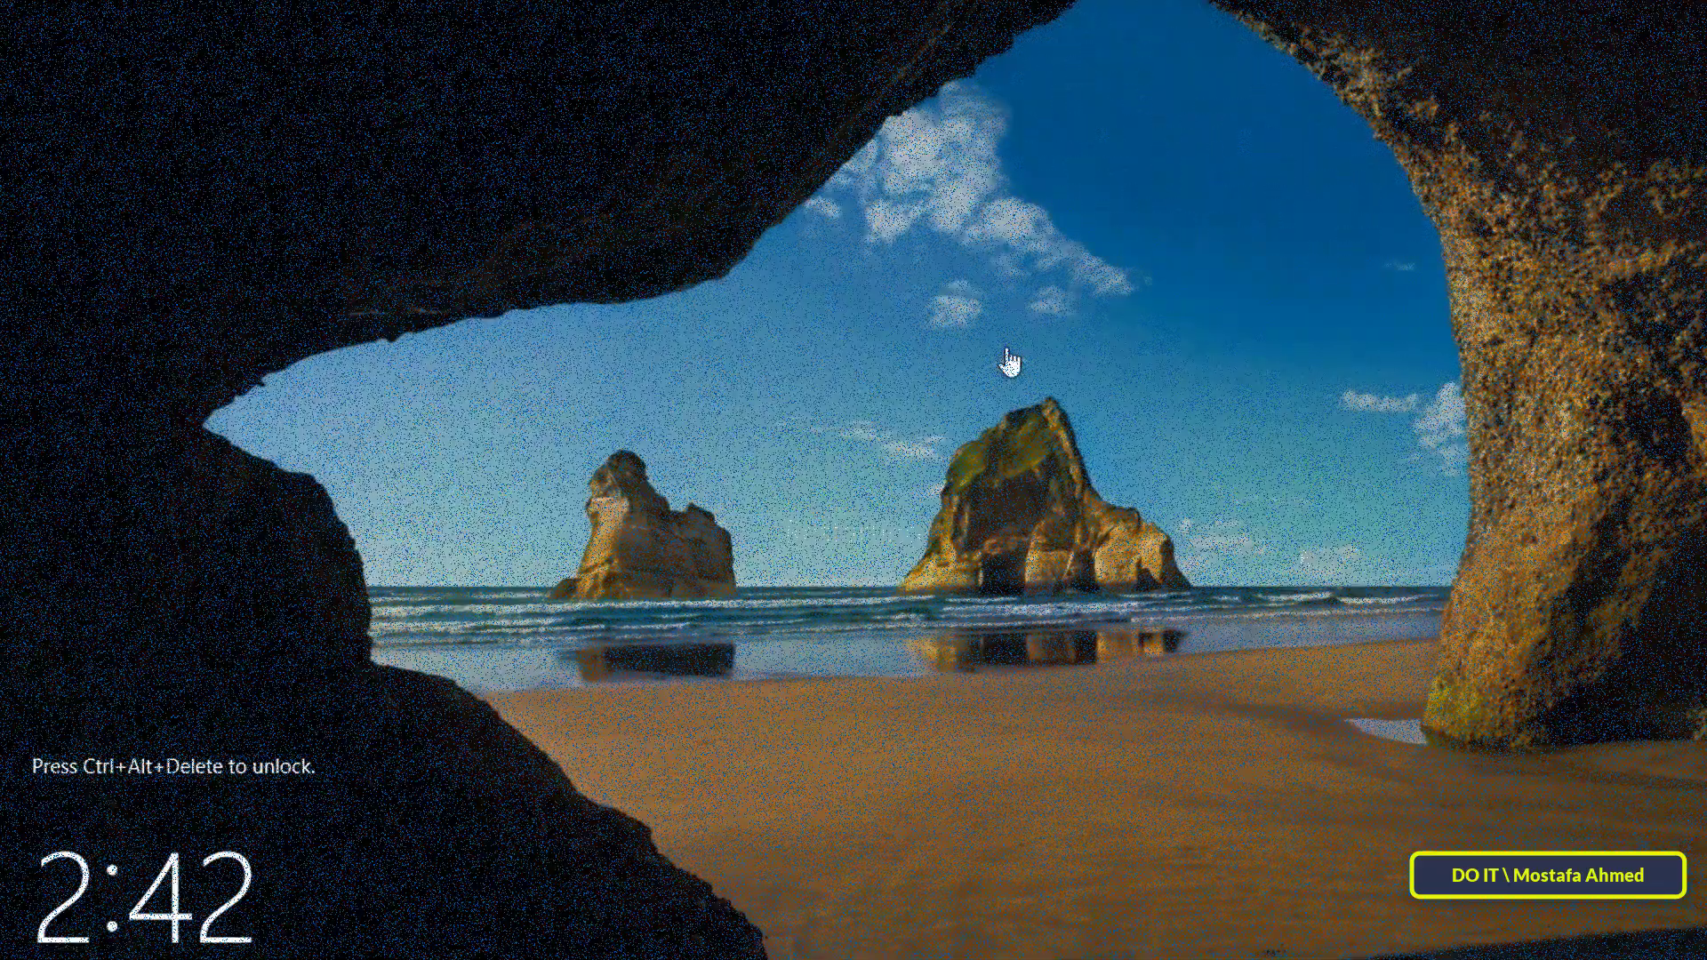
{"action": "key", "text": "ctrl+alt+Delete"}
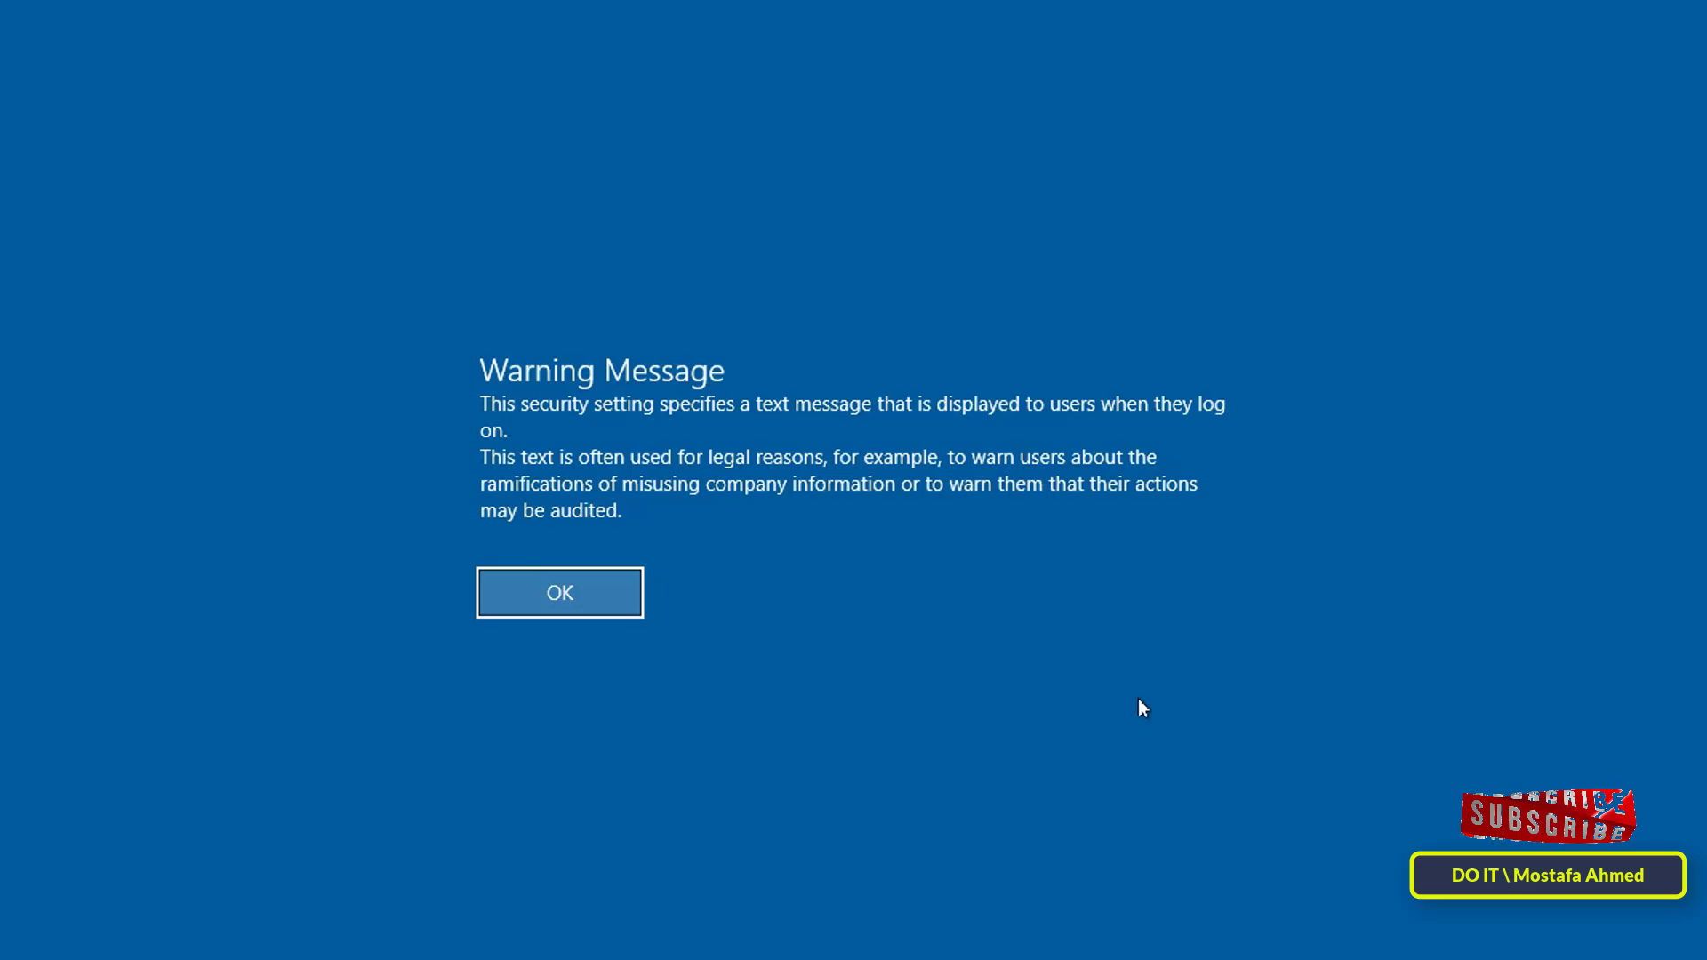
Step: Dismiss the Warning Message banner and sign in to Test1 with the account password
{"action": "left_click", "coordinate": [604, 603]}
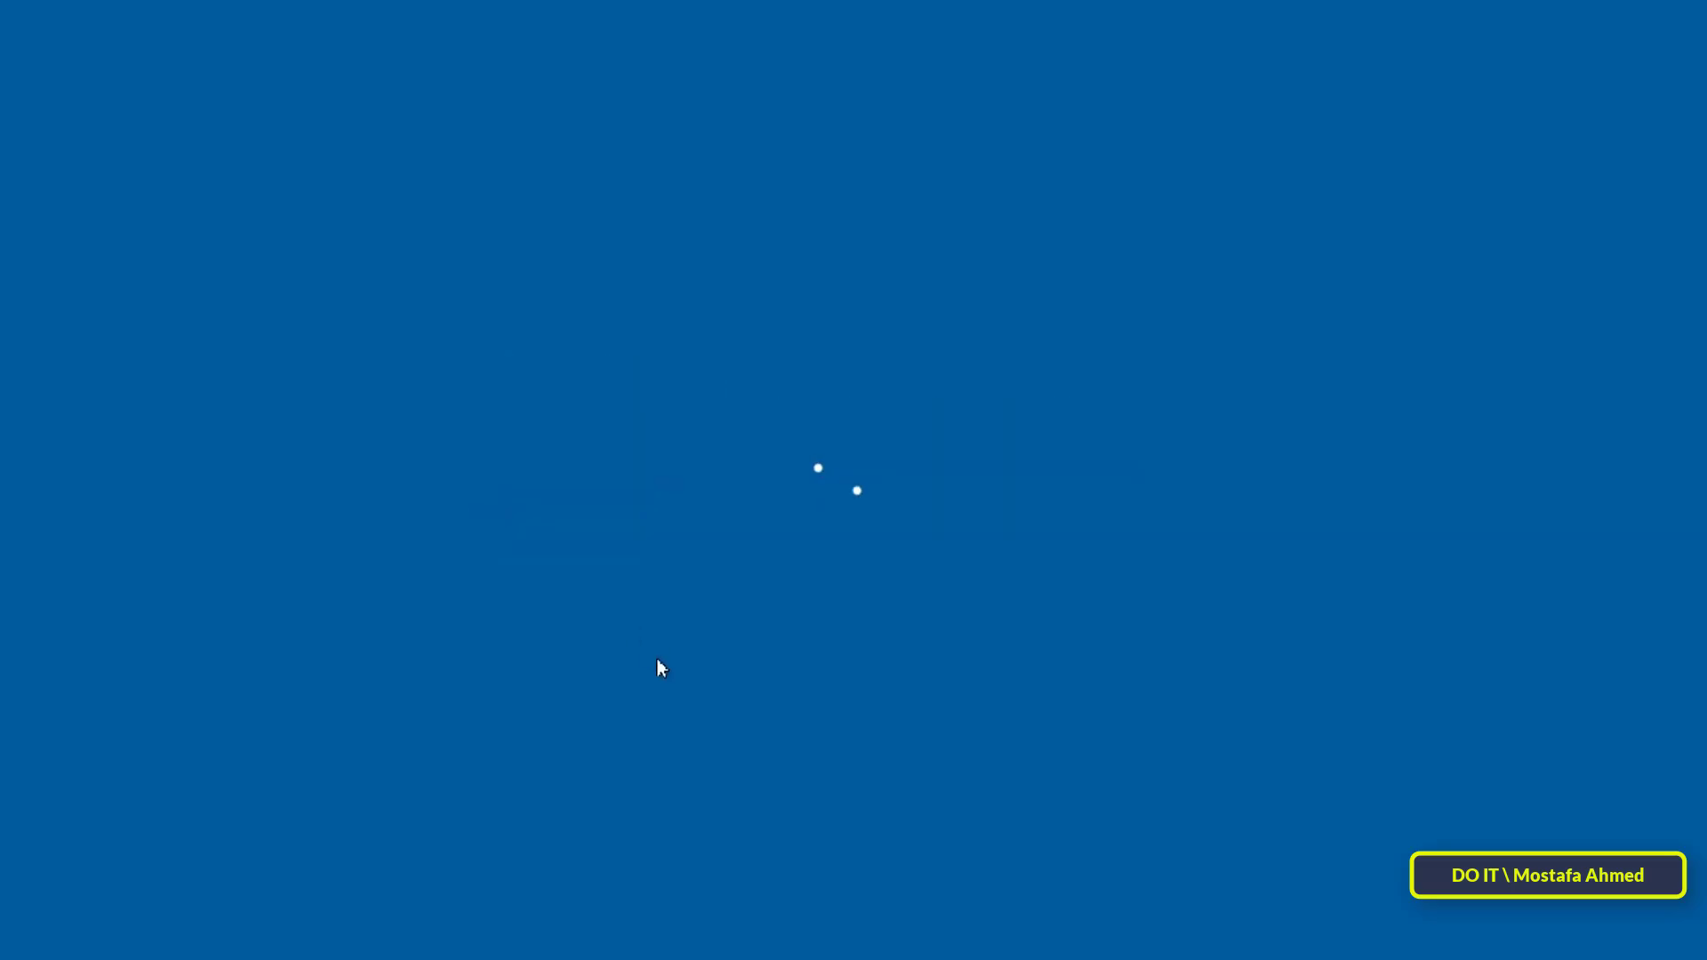
{"action": "type", "text": "1"}
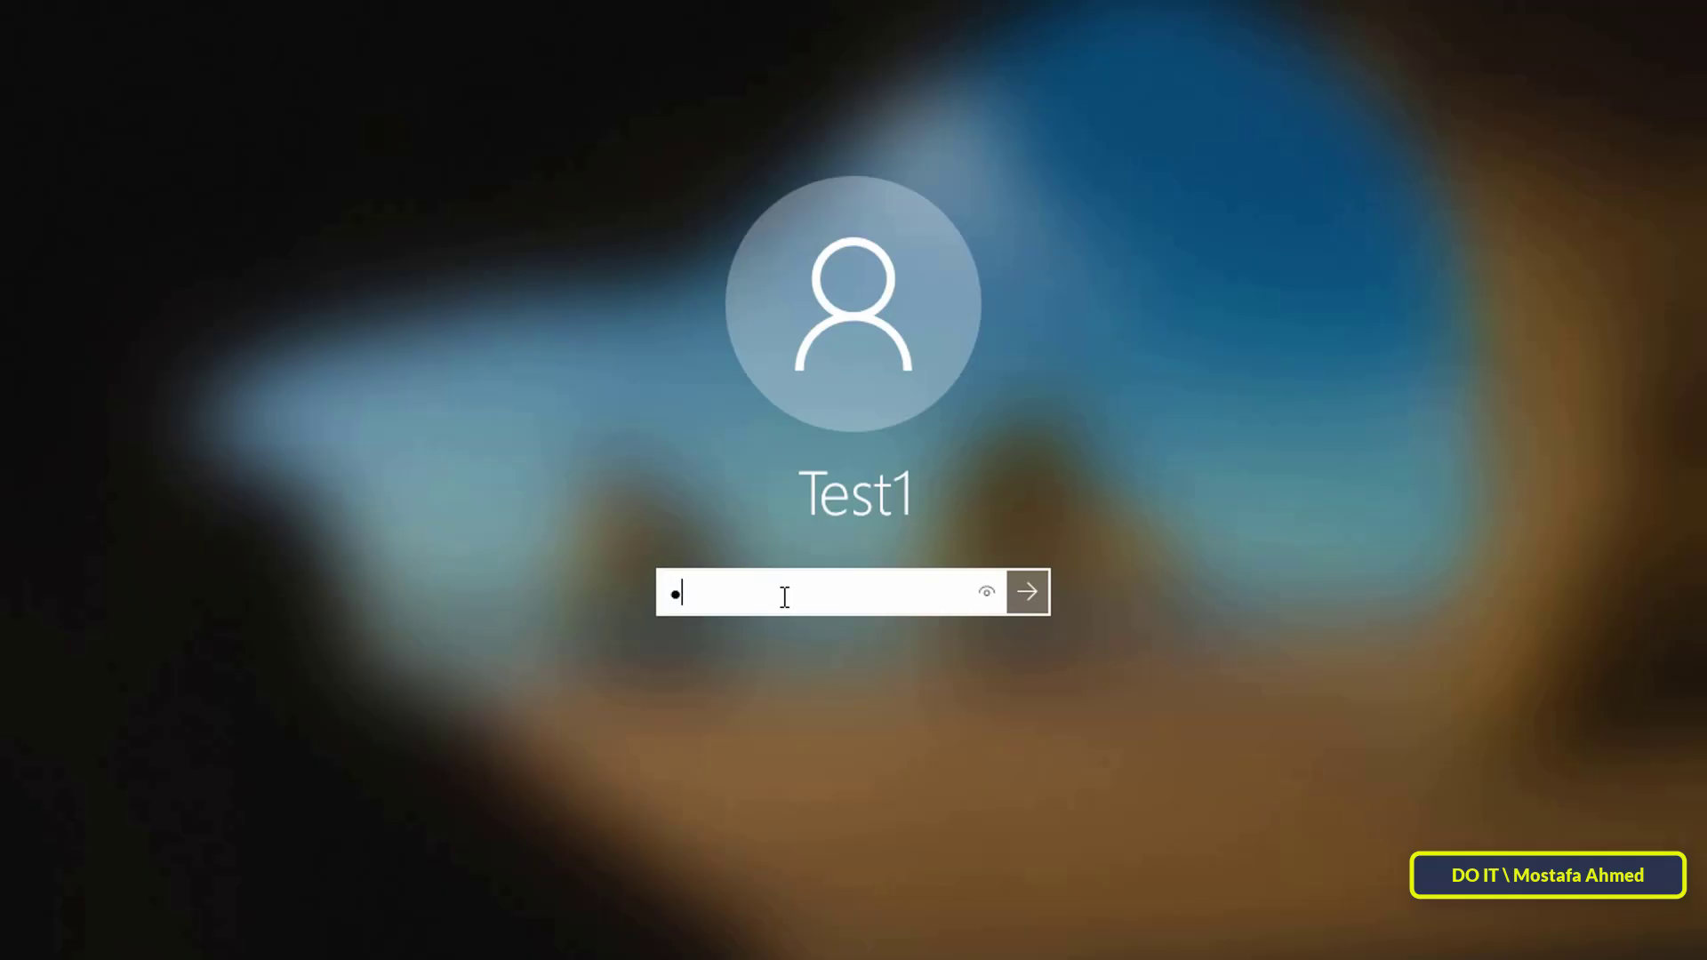
{"action": "type", "text": "234567"}
{"action": "key", "text": "Return"}
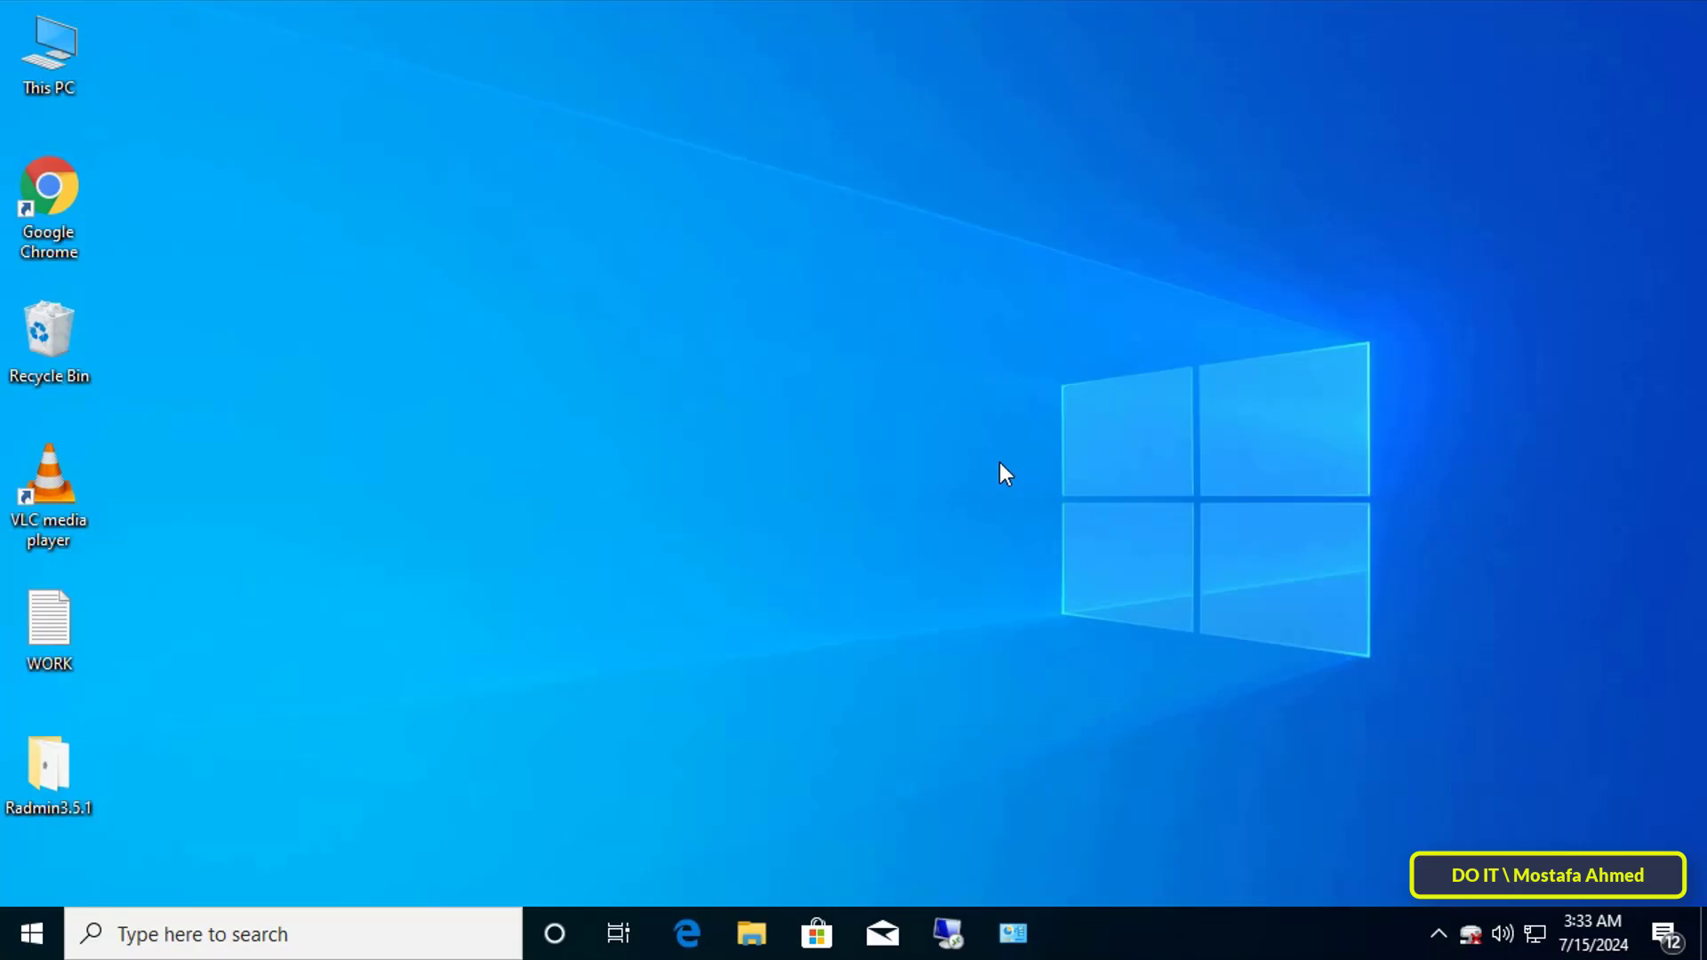